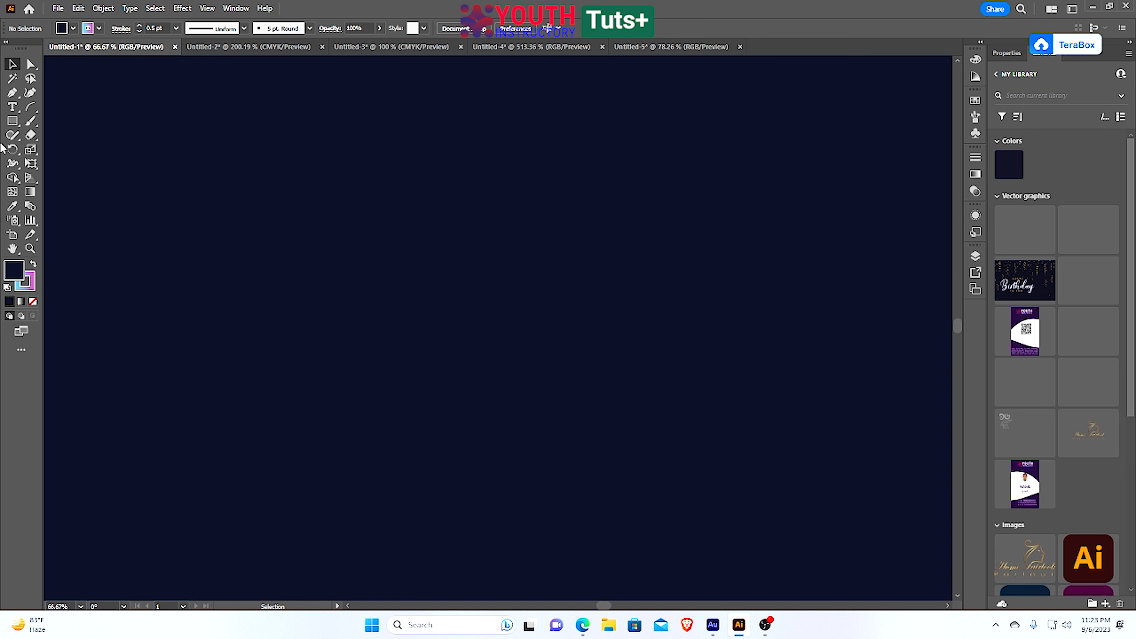
Step: Draw a fan of repeated arcs radiating from one point with the Arc tool to form a butterfly wing
click(31, 107)
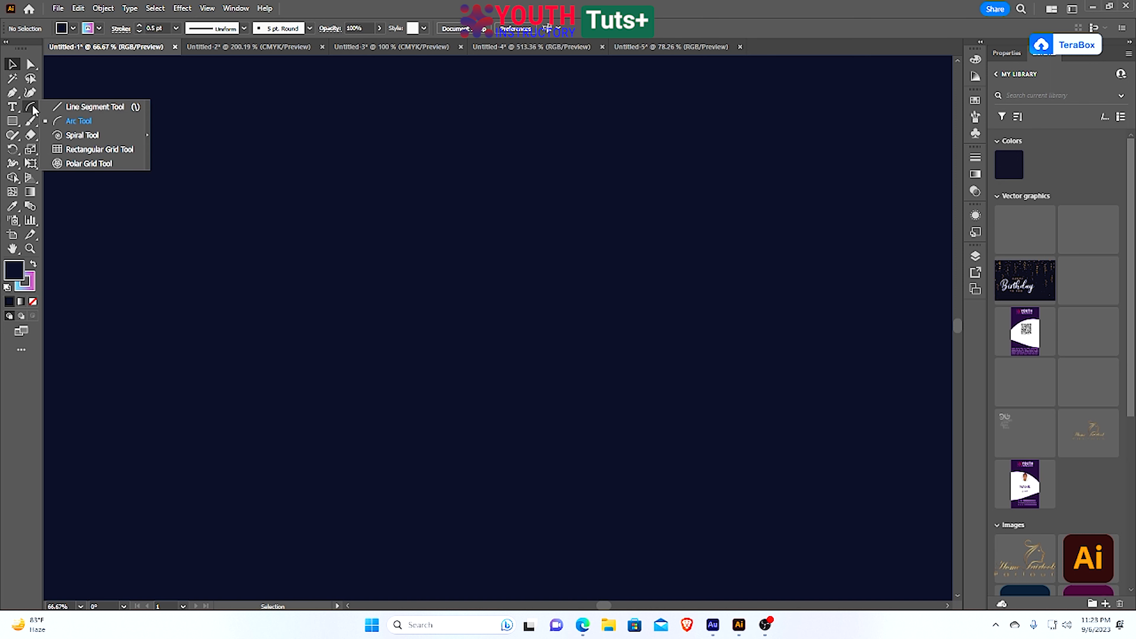
click(72, 121)
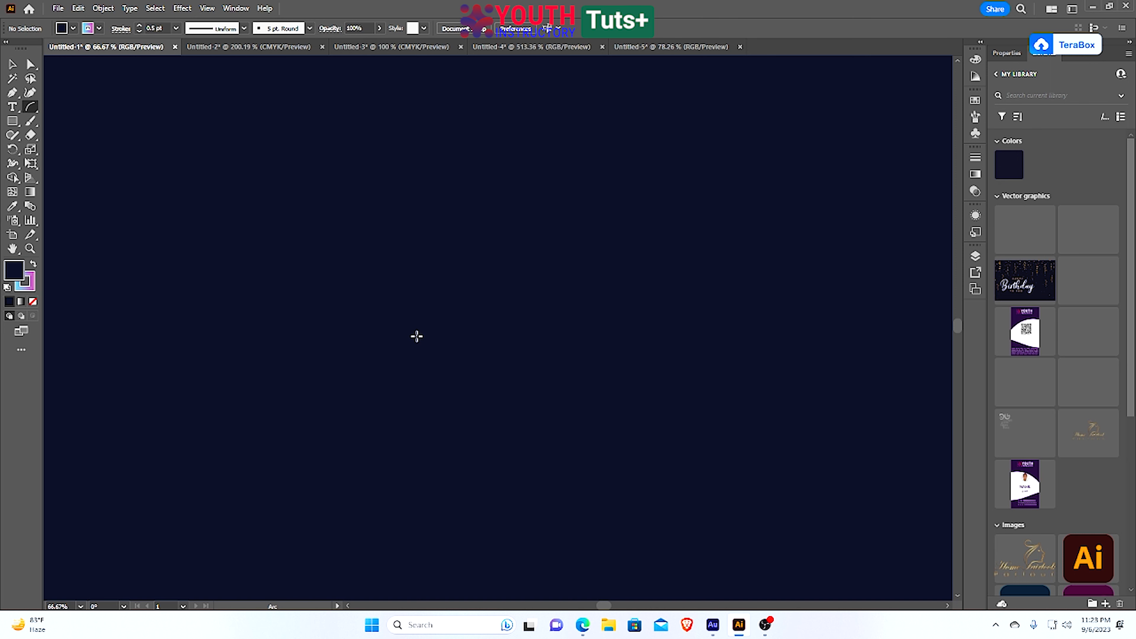
drag(458, 327, 557, 192)
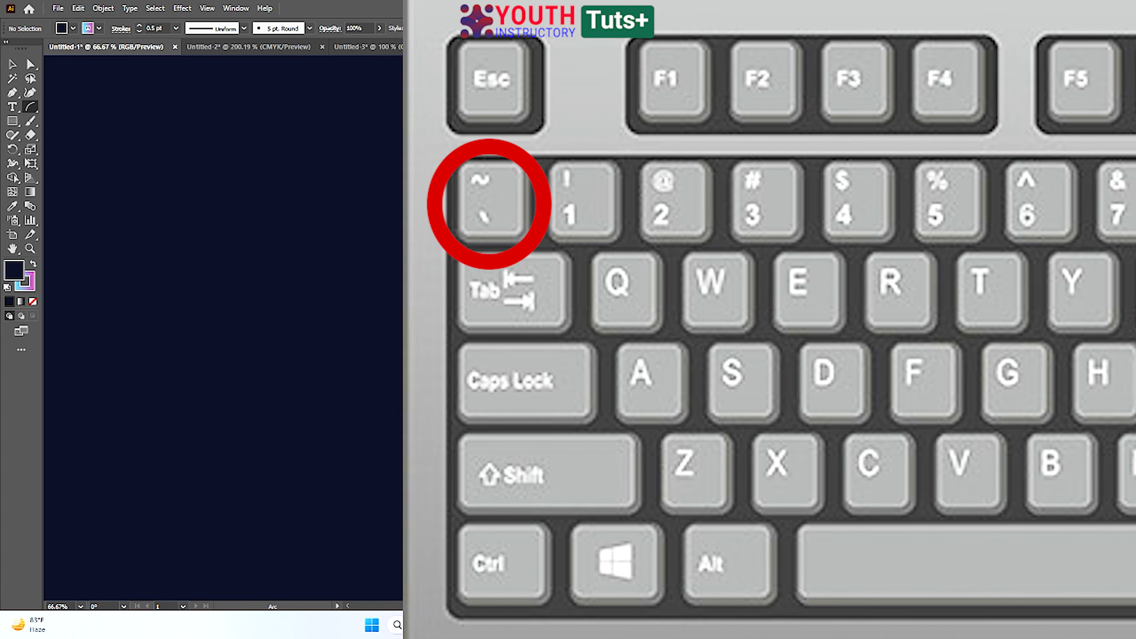
key(grave)
mouse_move(557, 192)
mouse_down()
mouse_move(560, 216)
mouse_move(571, 234)
mouse_move(606, 233)
mouse_move(586, 278)
mouse_move(627, 303)
mouse_move(640, 399)
mouse_move(661, 435)
mouse_move(701, 455)
mouse_up()
click(12, 64)
click(144, 113)
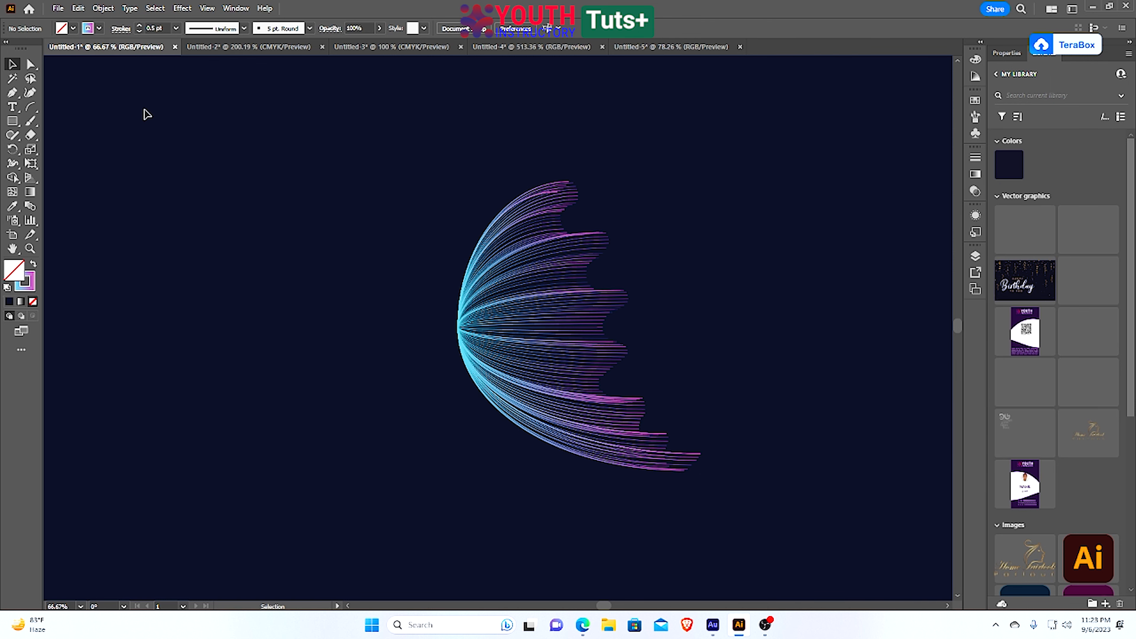
Step: Recolour the stroke gradient of all the wing arcs to run from bright cyan to vivid magenta
click(631, 465)
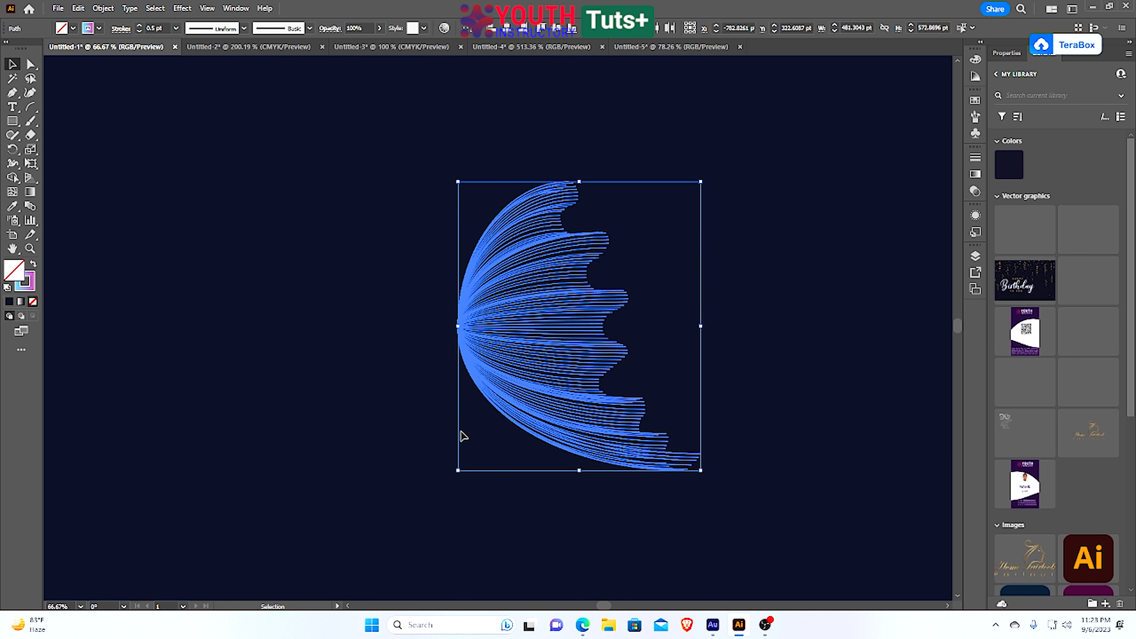
click(364, 353)
drag(362, 221, 658, 438)
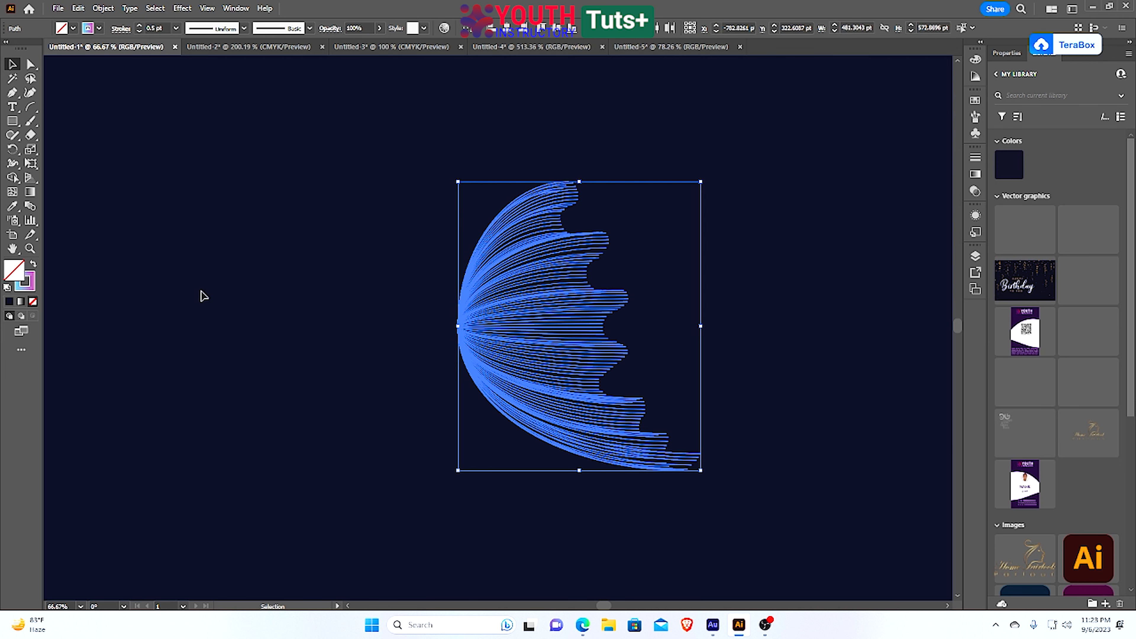
click(31, 288)
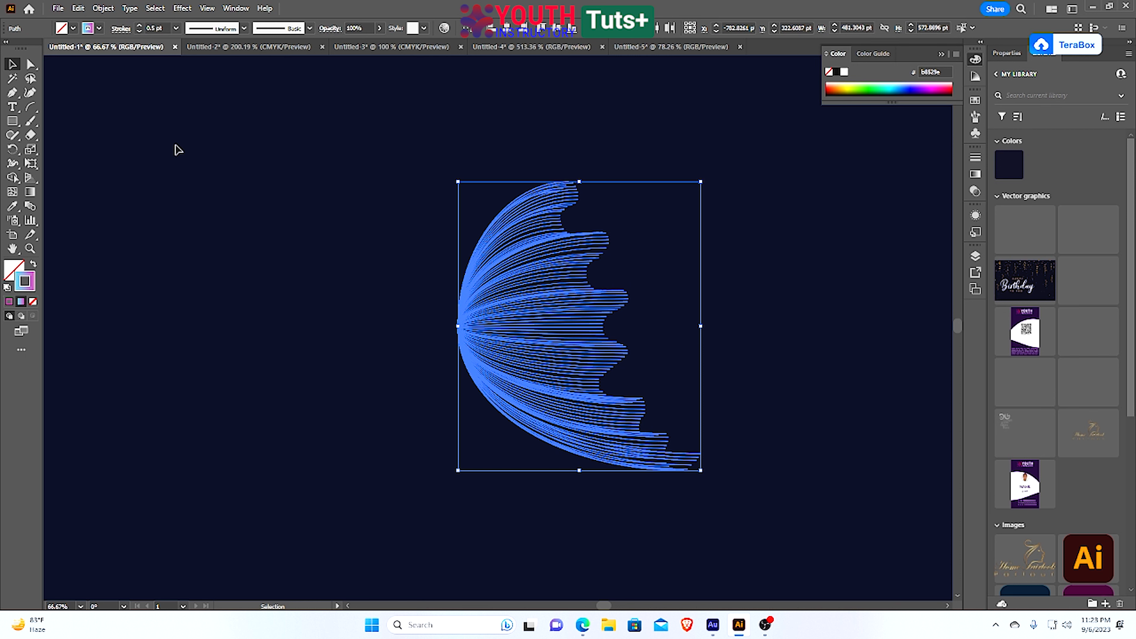
click(99, 27)
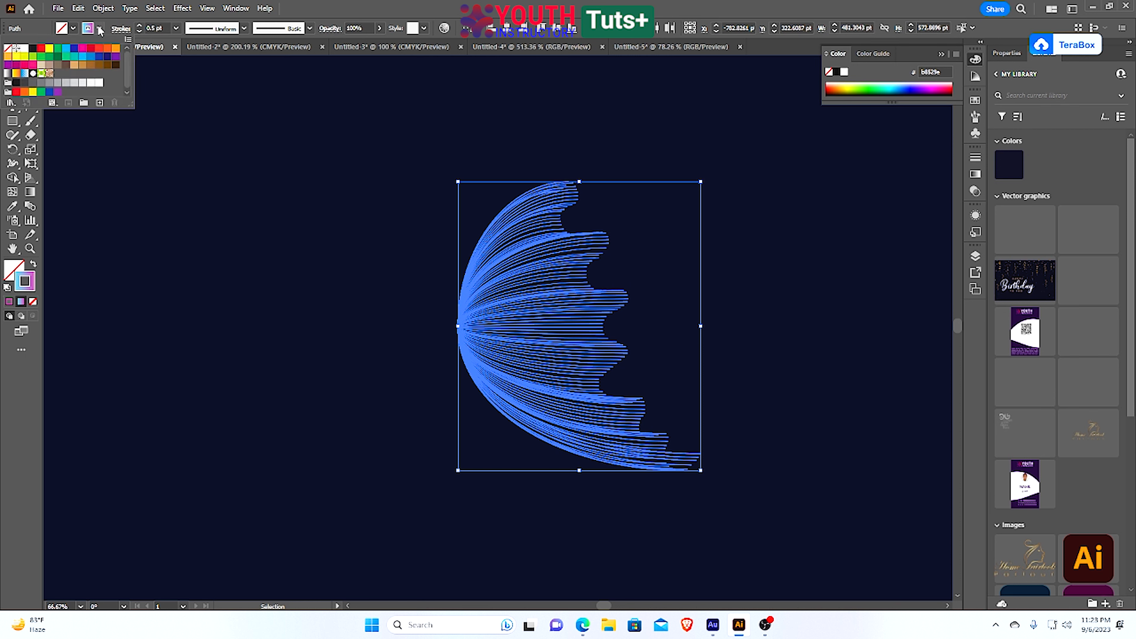
click(99, 28)
click(236, 8)
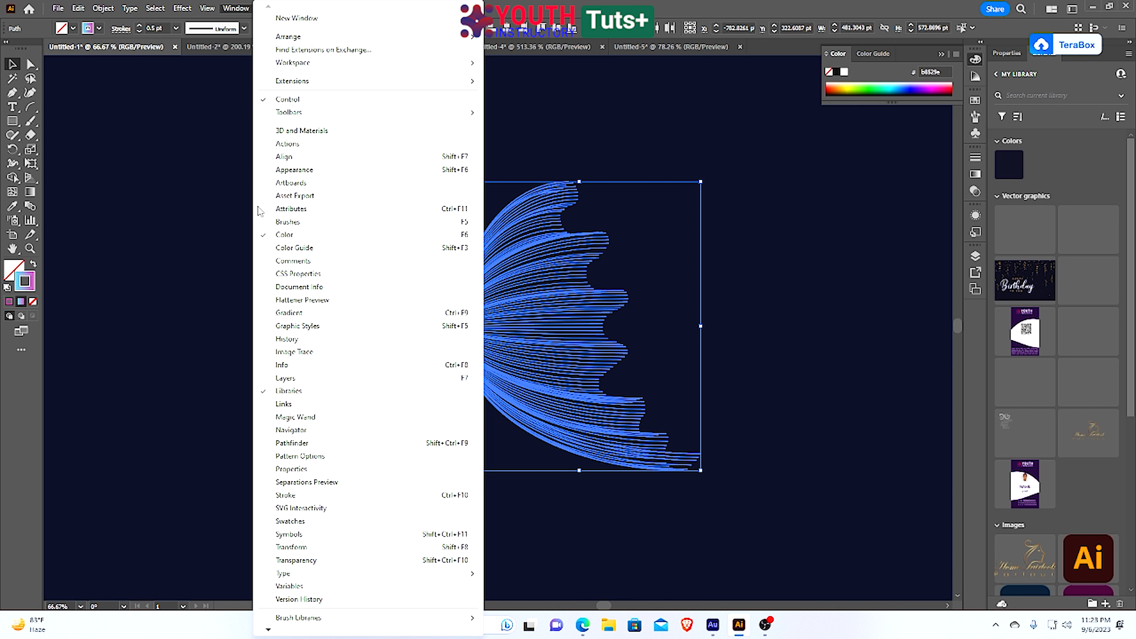
click(300, 315)
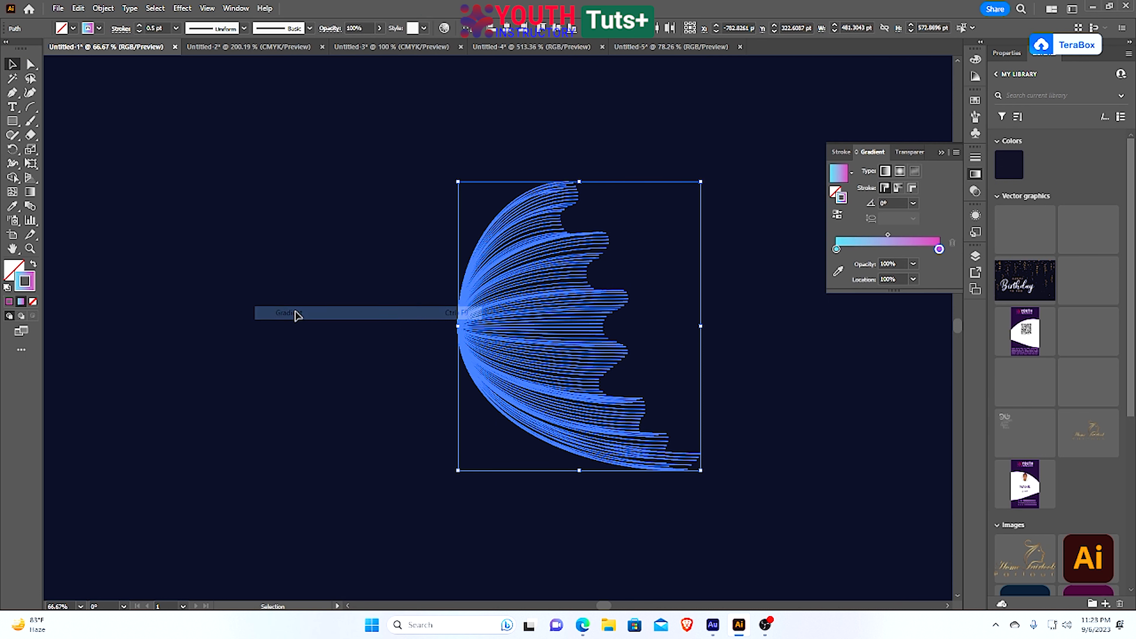
double_click(837, 249)
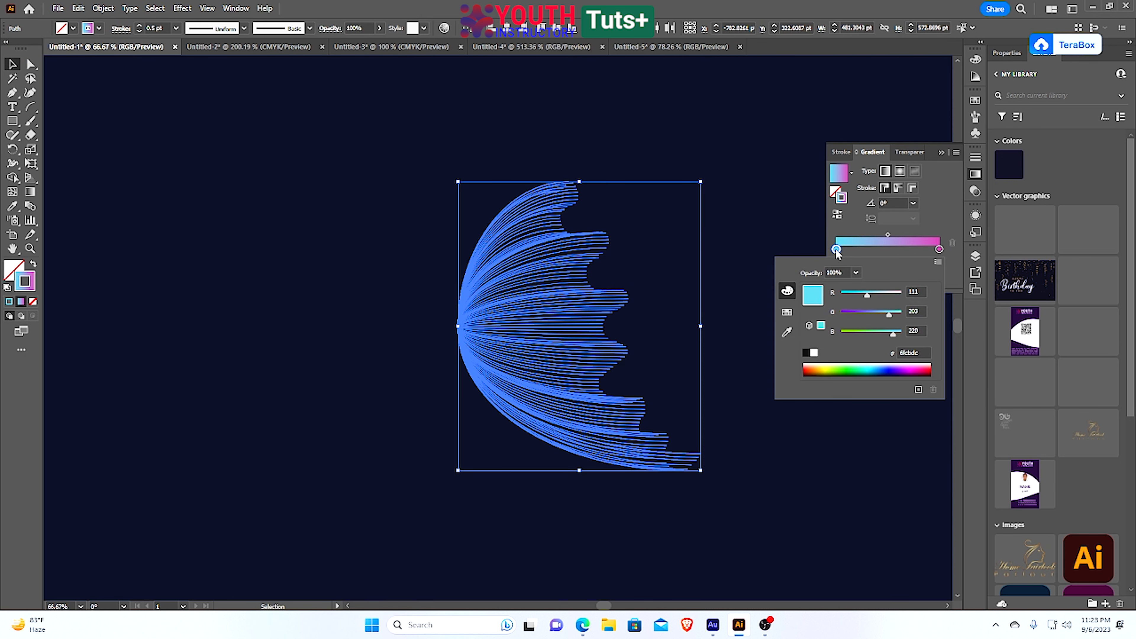
click(940, 250)
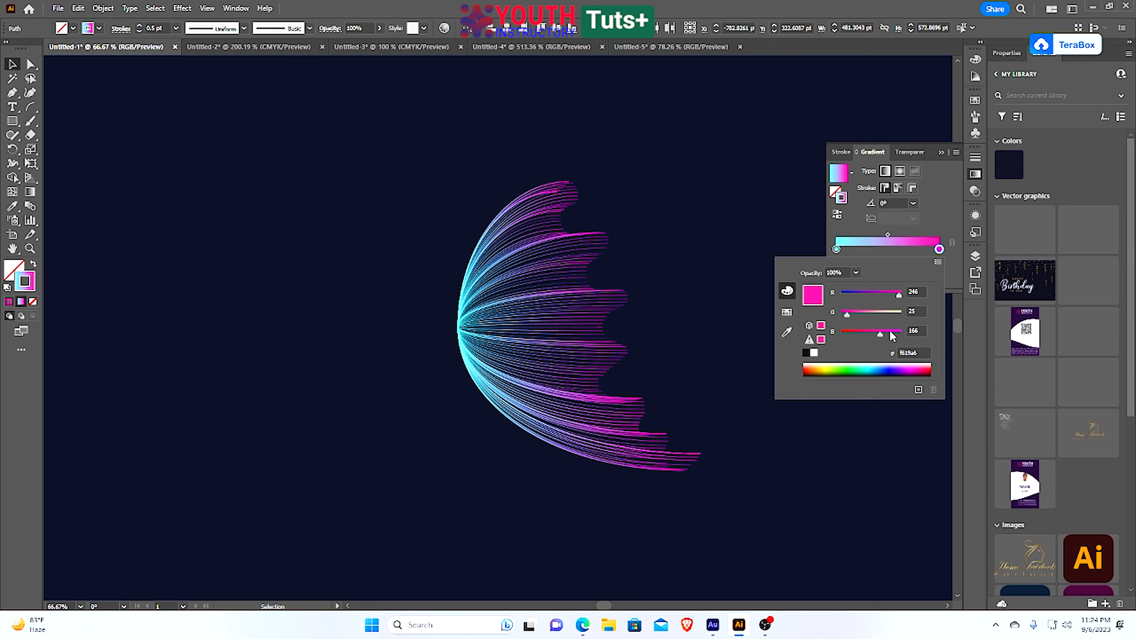
click(107, 123)
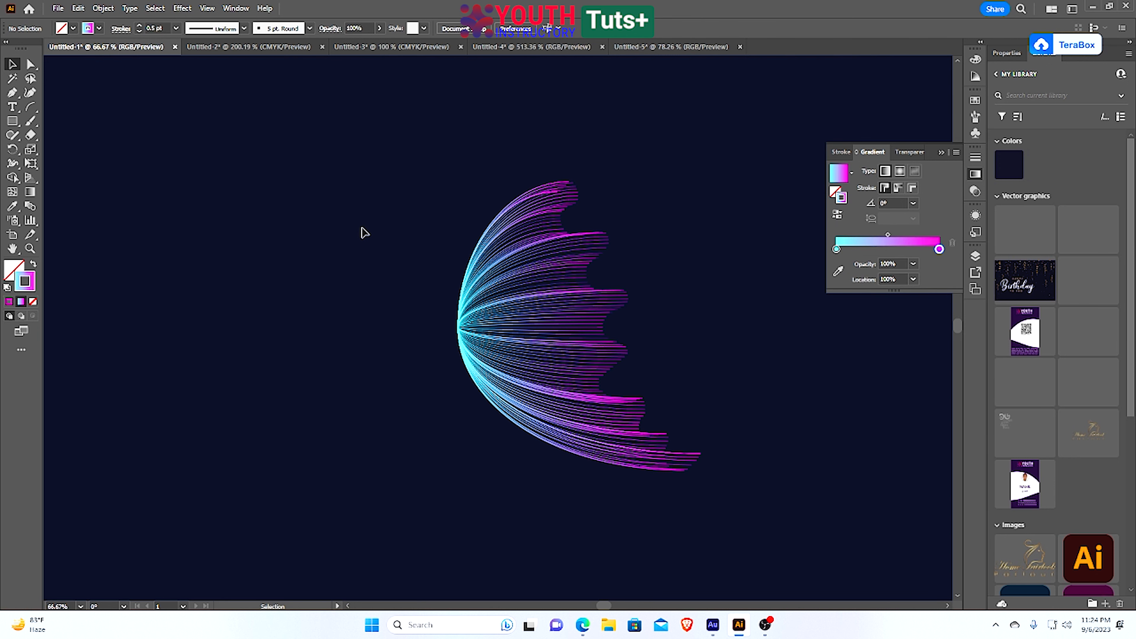
Step: Group all the arcs of the wing
drag(364, 217, 696, 465)
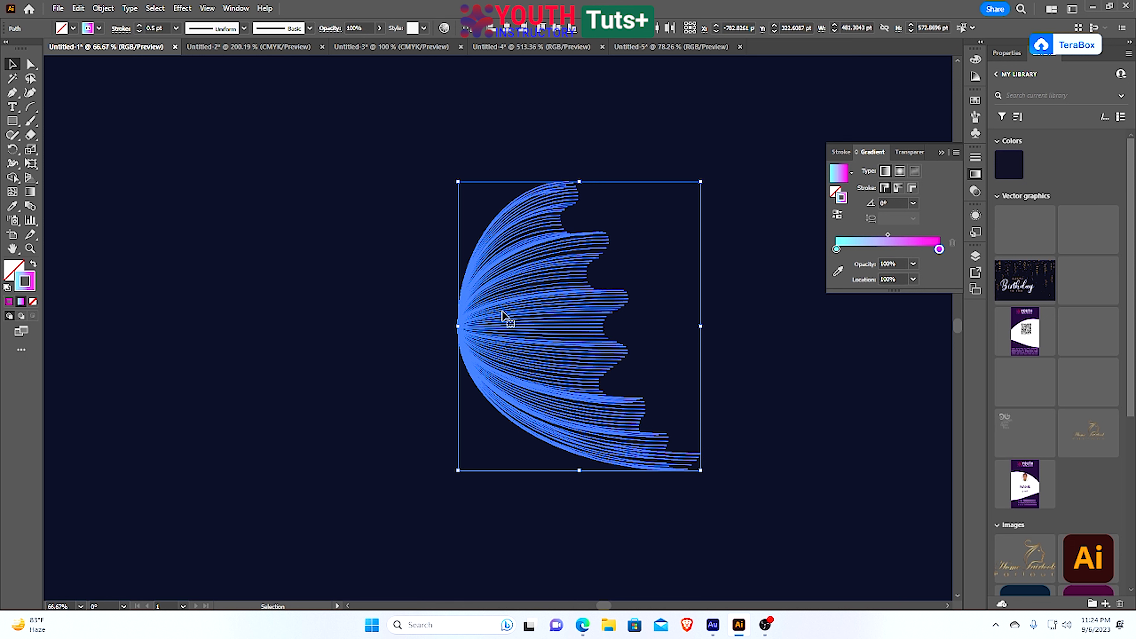
right_click(515, 294)
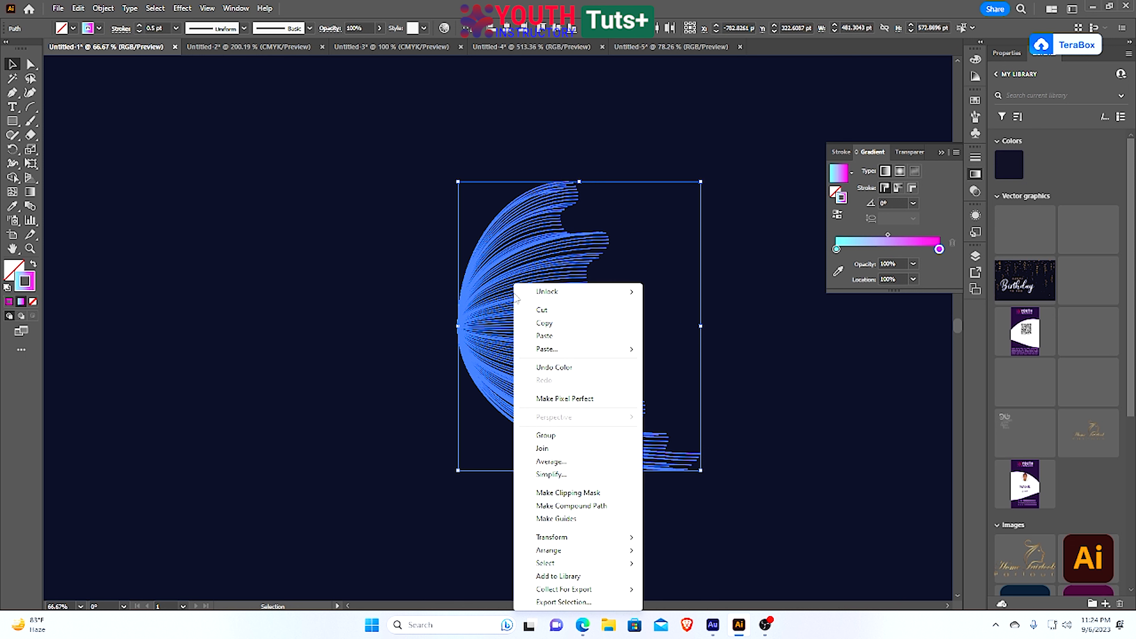
click(550, 440)
Step: Add the round Arrow 21 arrowhead to the end of the wing group's strokes
click(121, 29)
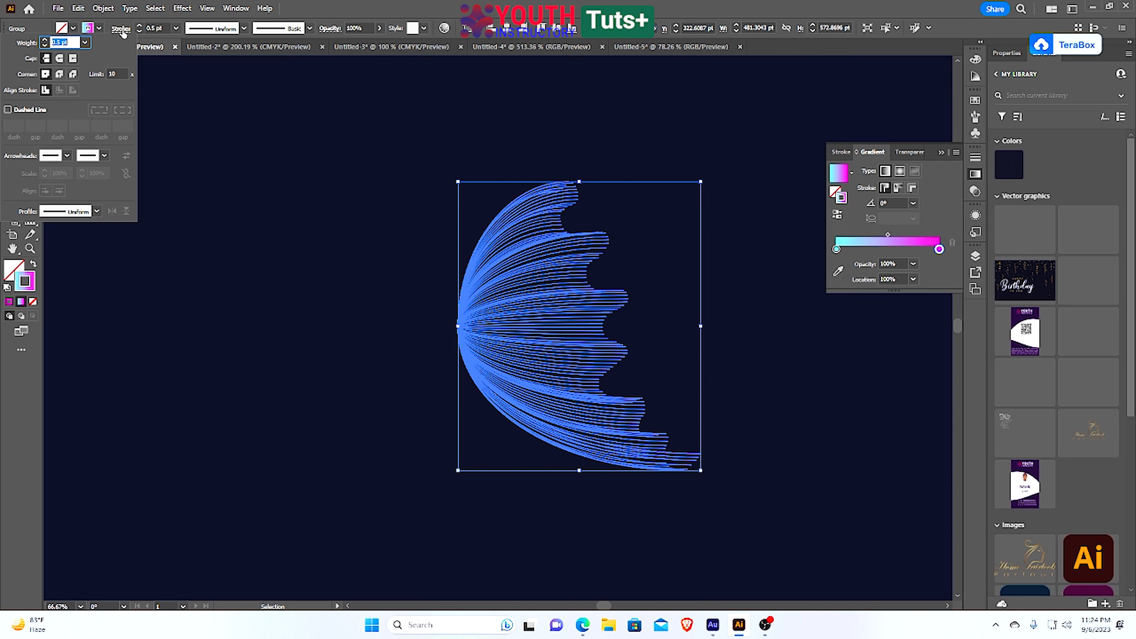
click(102, 157)
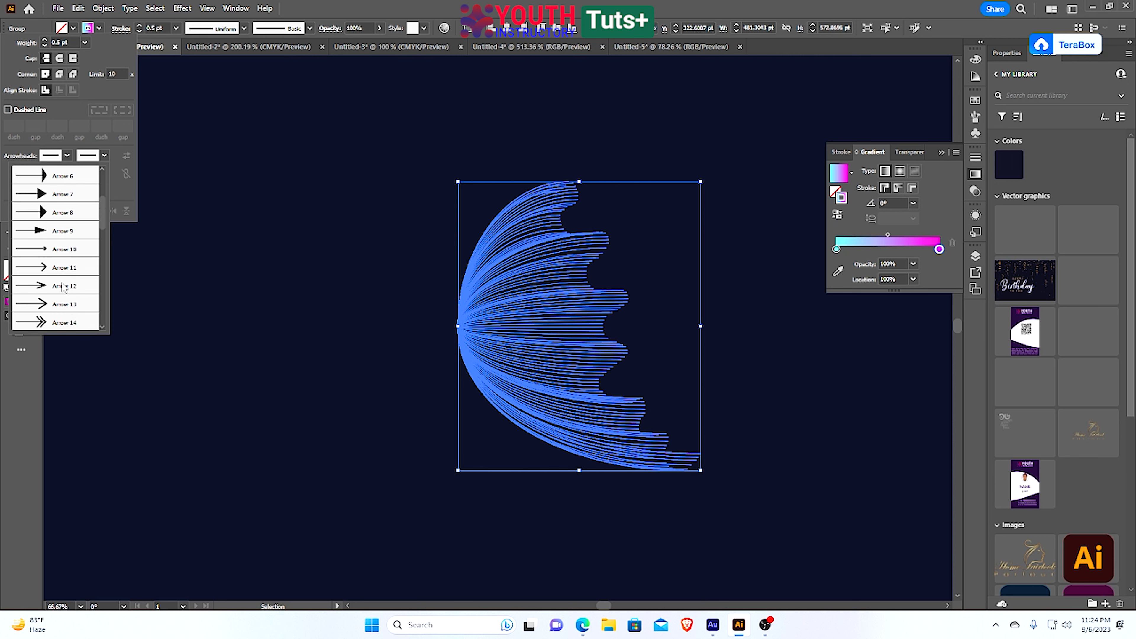
scroll(65, 287, down, 3)
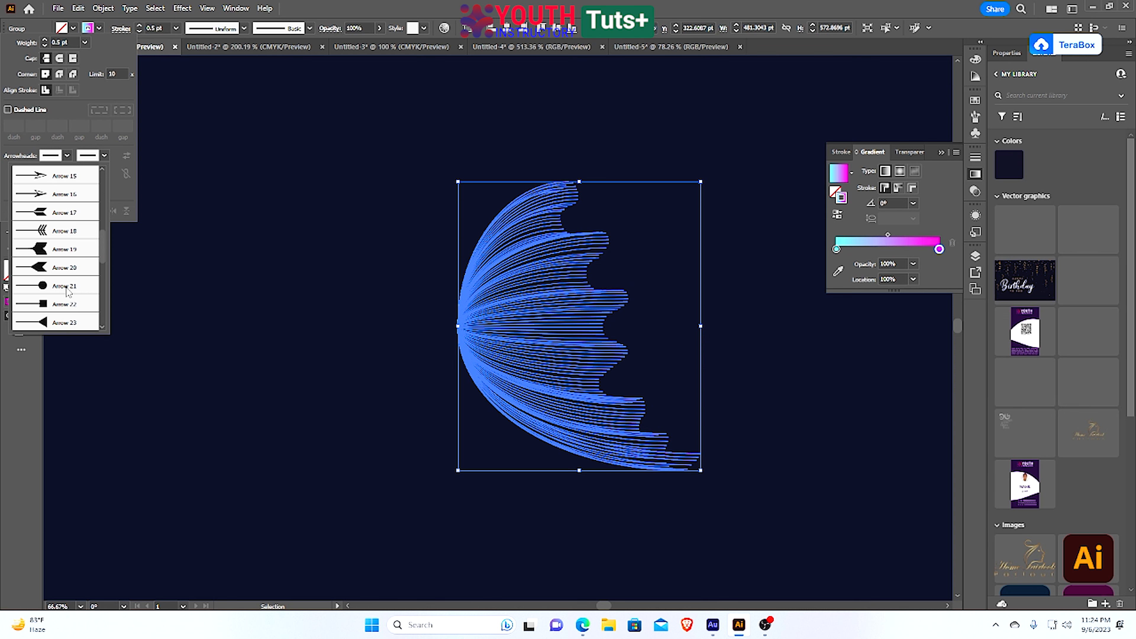
click(65, 287)
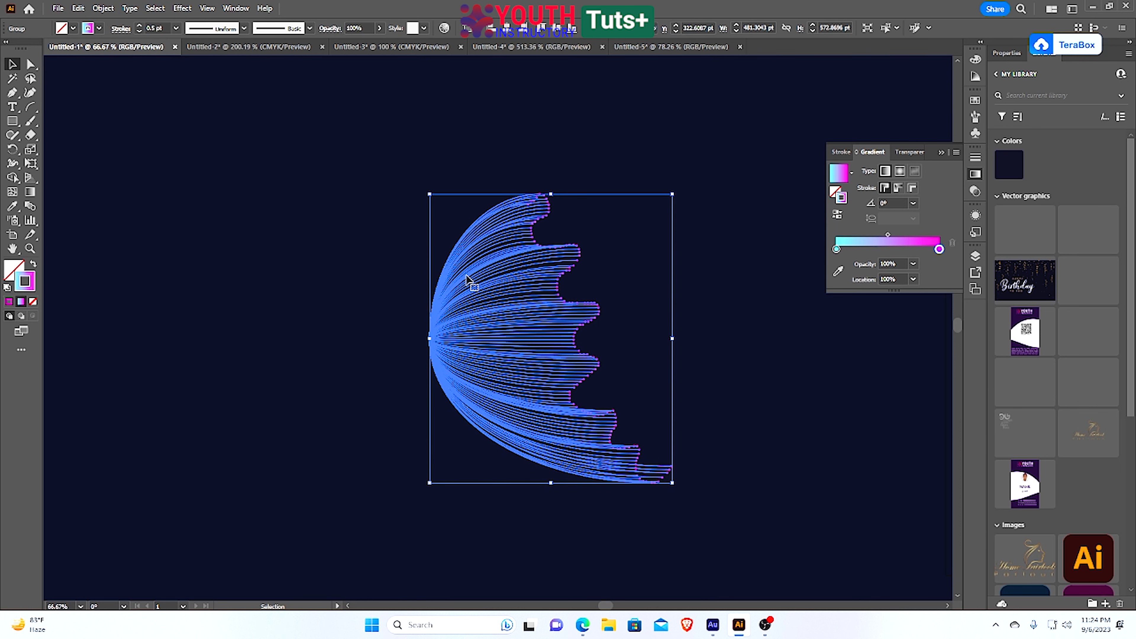
Step: Reflect the wing group across the horizontal axis and reposition it near the middle of the artboard
drag(466, 278, 481, 243)
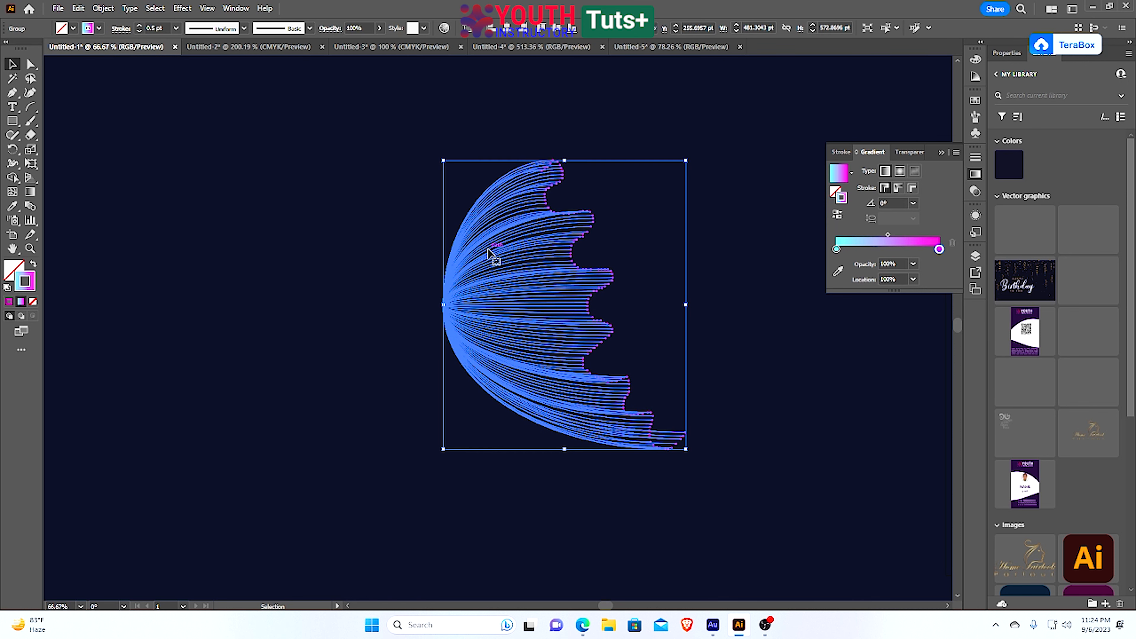
right_click(490, 255)
mouse_move(555, 470)
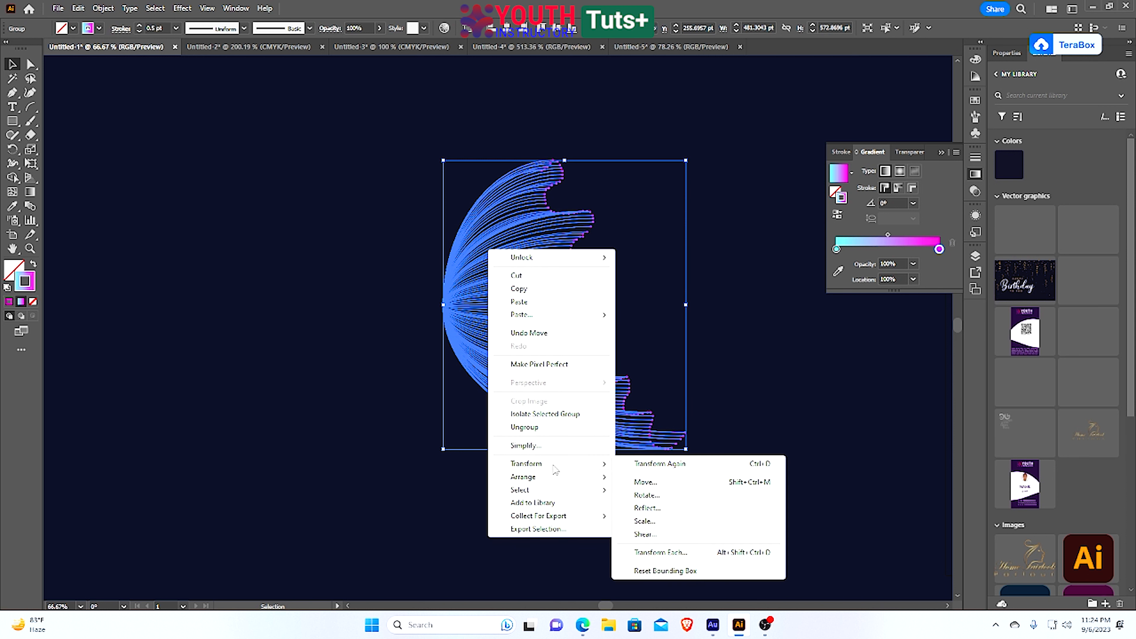
click(652, 508)
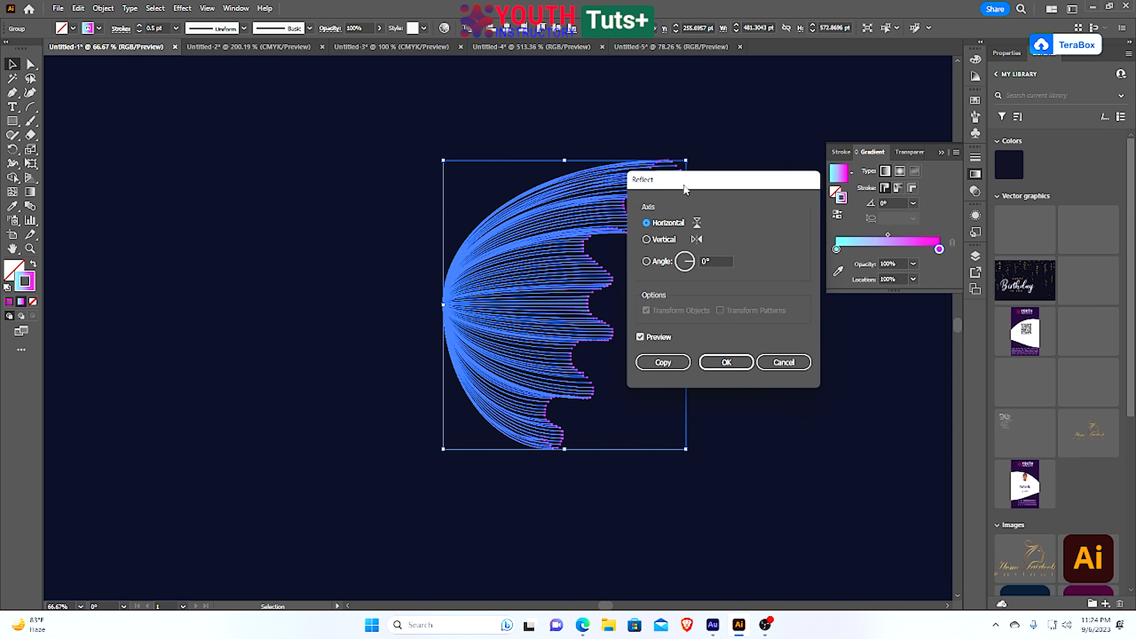
click(745, 361)
drag(493, 293, 459, 287)
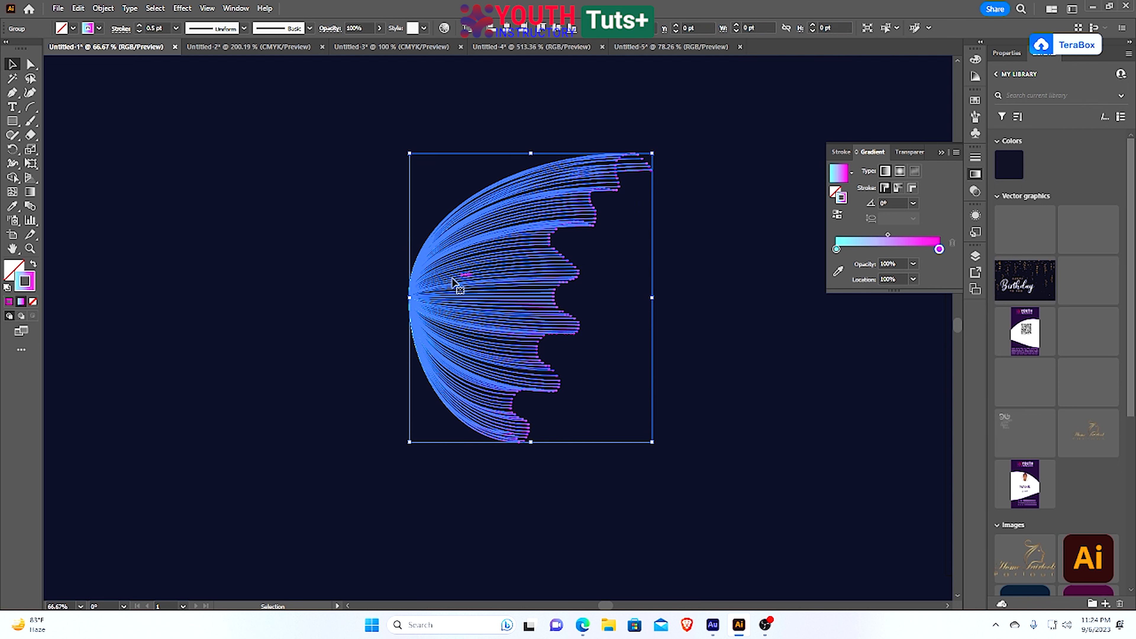
Step: Create a copy of the wing group reflected across the vertical axis
right_click(453, 280)
mouse_move(502, 494)
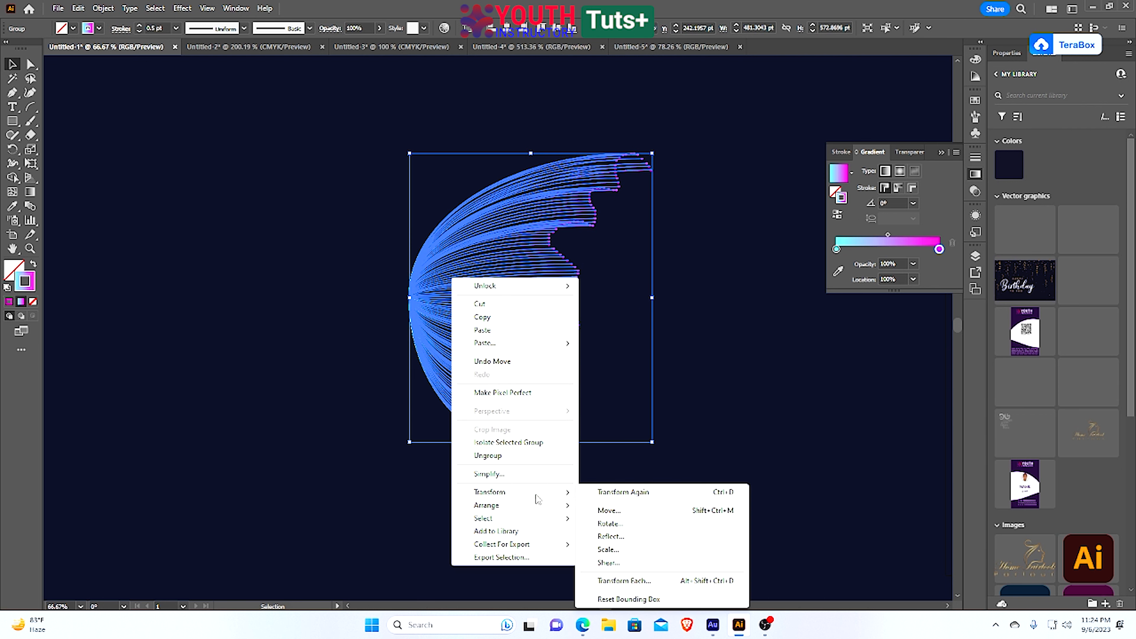
click(610, 537)
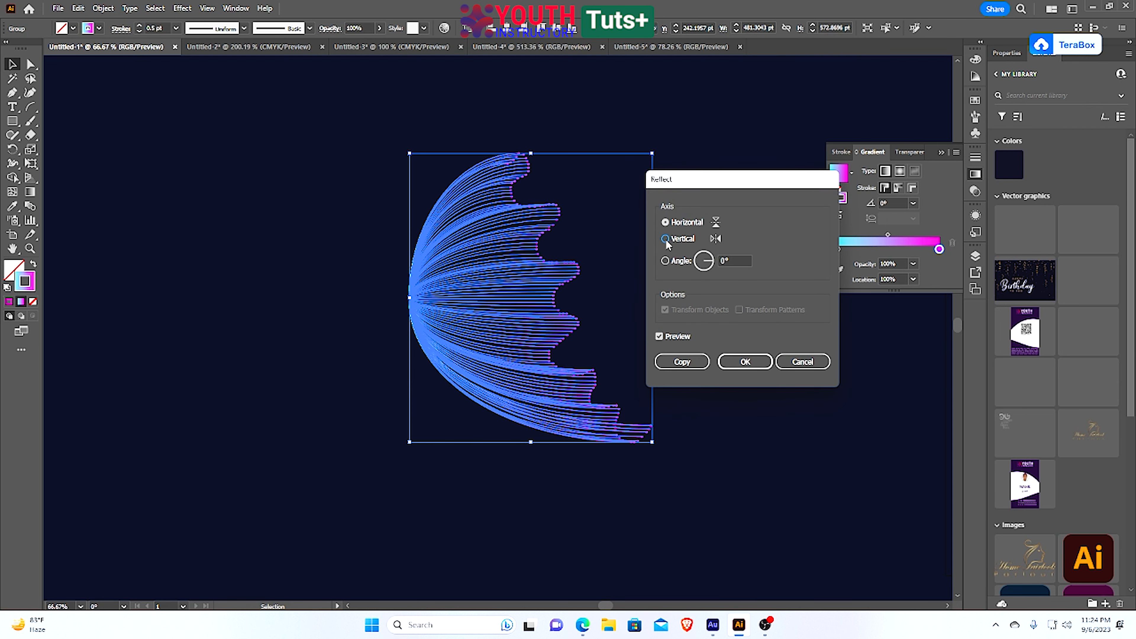
click(666, 240)
click(691, 364)
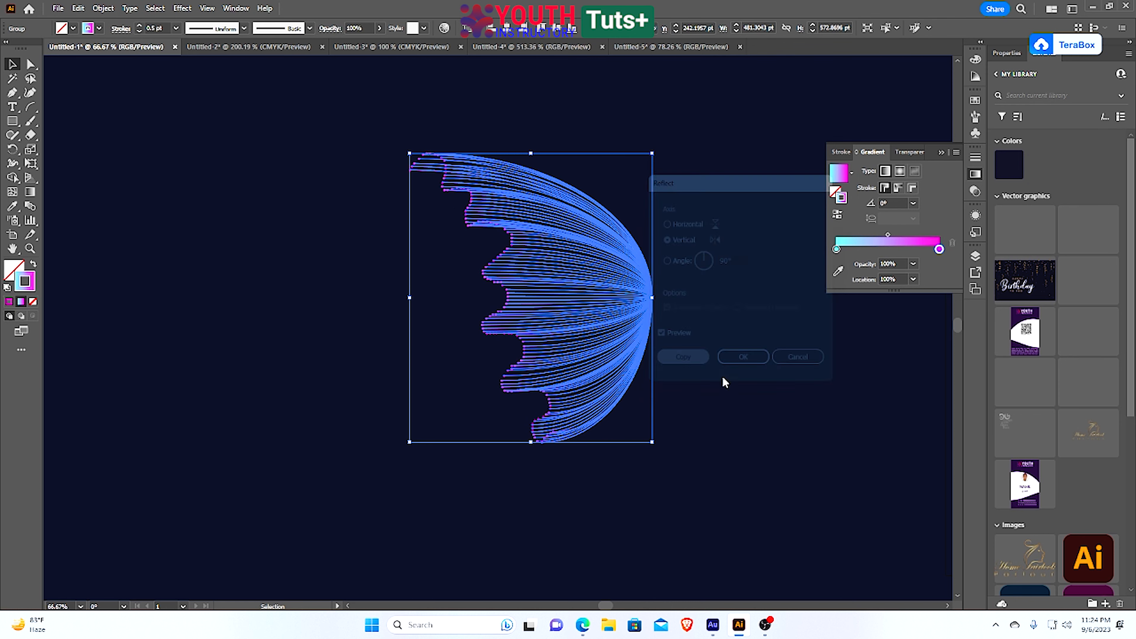
Step: Place the mirrored wing so both wings meet at their bases, and move the pair to the middle of the artboard
click(675, 332)
drag(636, 302, 394, 303)
click(716, 321)
drag(186, 305, 268, 349)
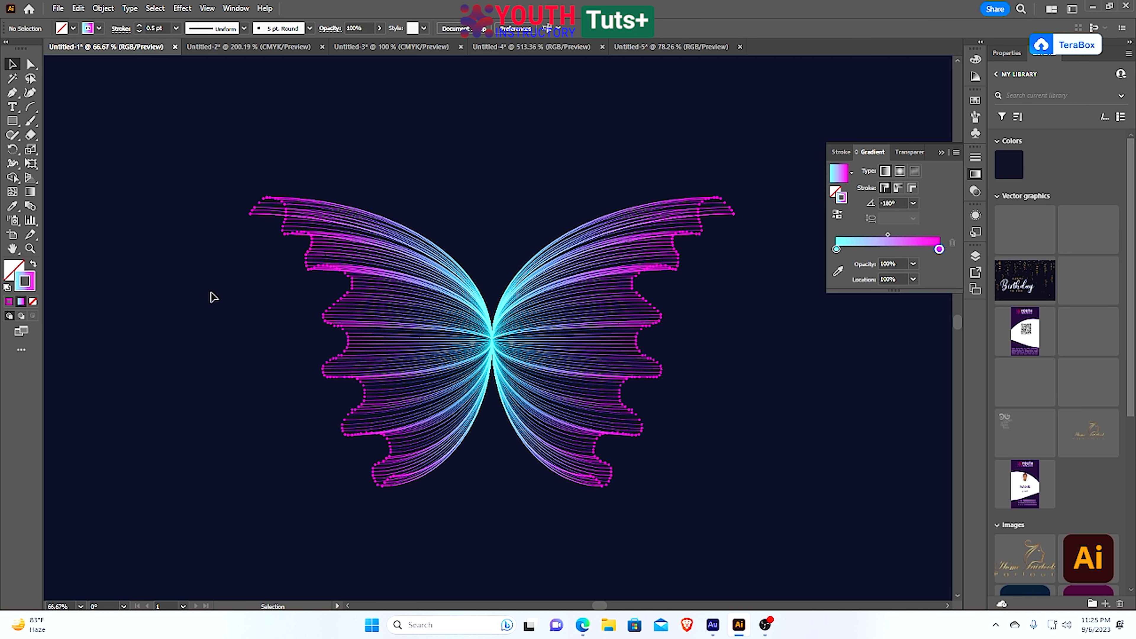
drag(214, 298, 647, 472)
drag(559, 363, 578, 380)
click(750, 447)
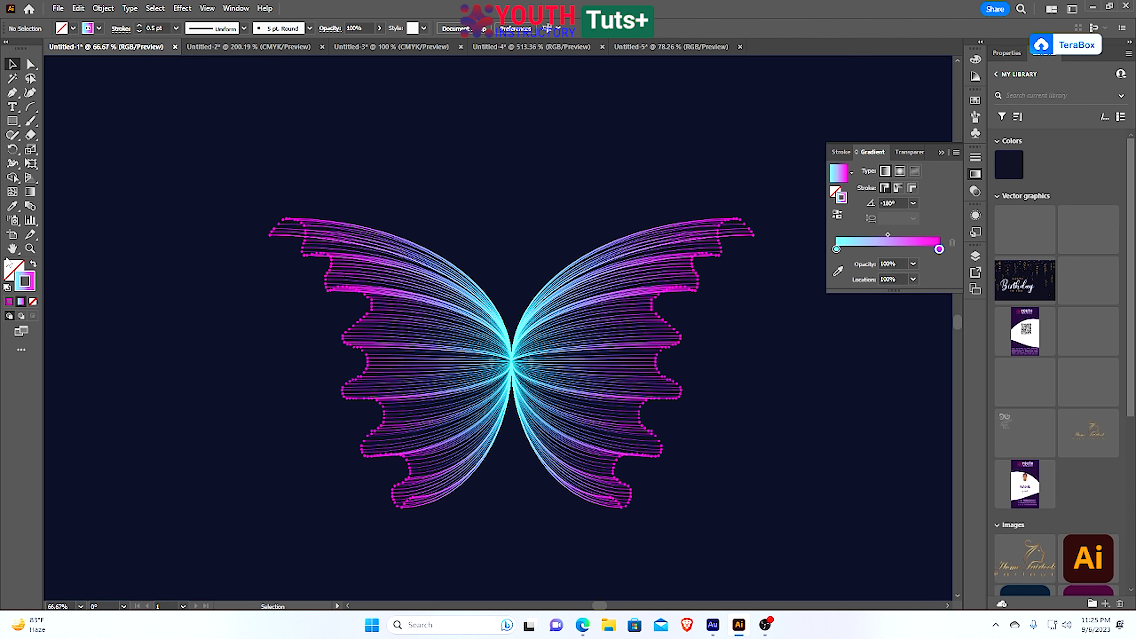
Step: Draw an antenna arc from the point where the wings meet up to the left, with a 2 pt stroke
click(28, 110)
drag(513, 358, 366, 123)
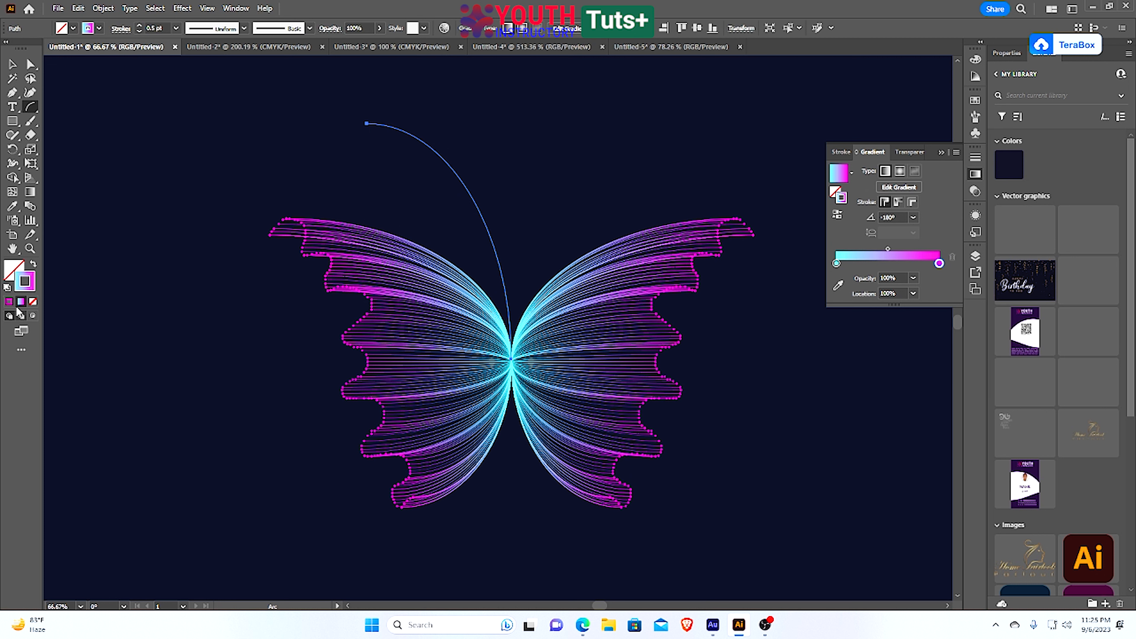
double_click(139, 25)
click(12, 66)
click(154, 129)
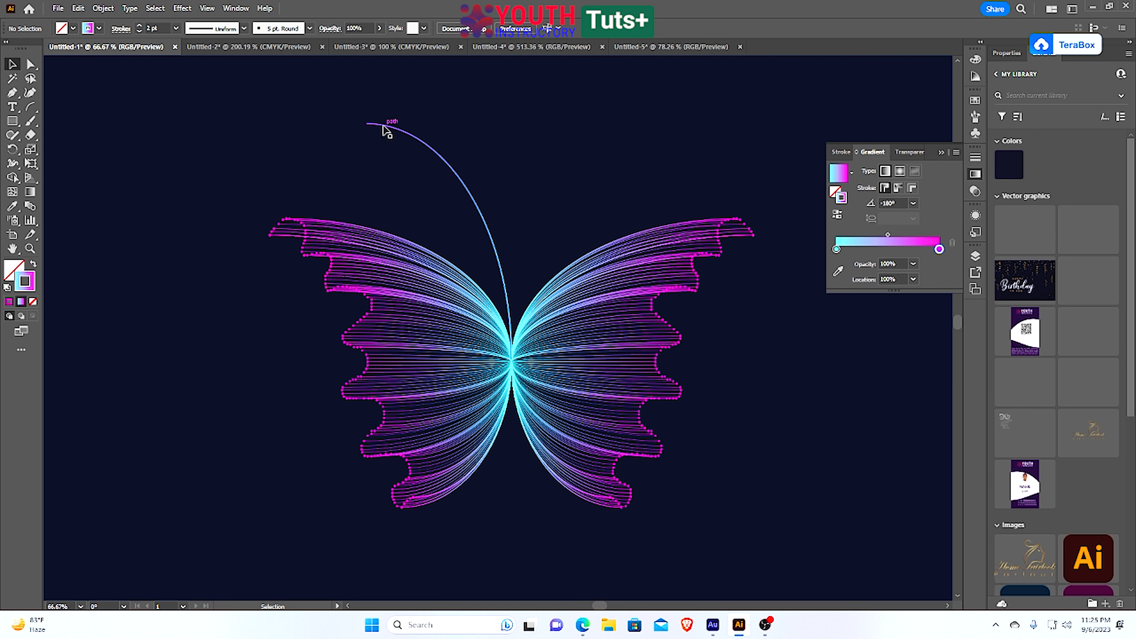
Step: Add the round Arrow 21 arrowhead to the tip of the antenna arc
click(383, 128)
click(120, 28)
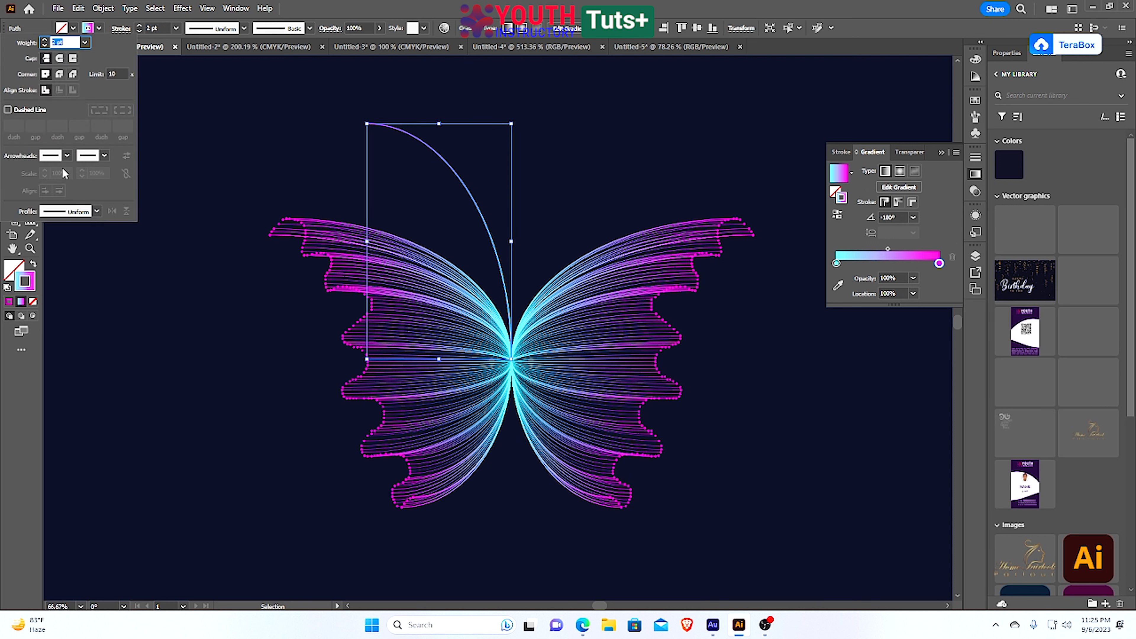
click(66, 155)
scroll(66, 282, down, 5)
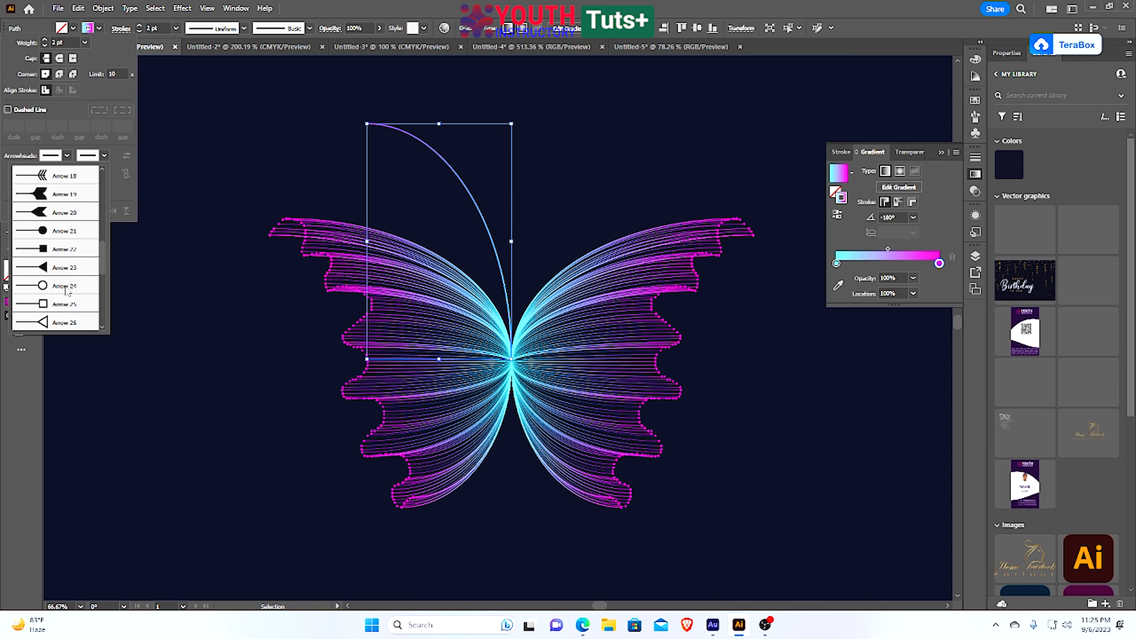
click(70, 232)
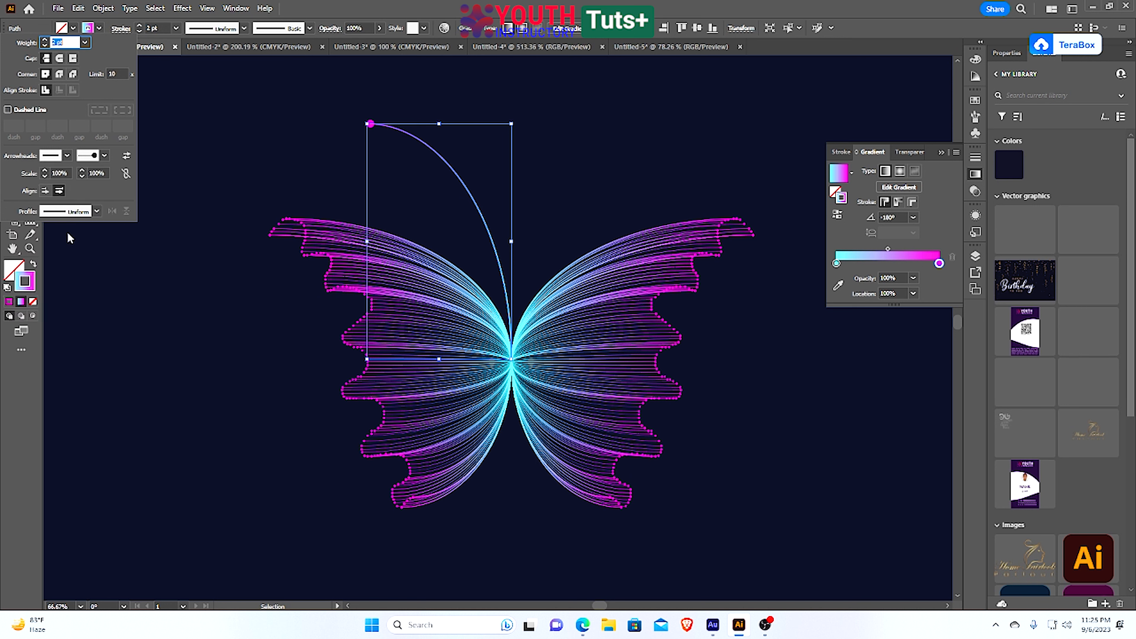
click(419, 186)
Step: Reflect a copy of the antenna across the vertical axis and place it on the right to form a matching pair
right_click(446, 161)
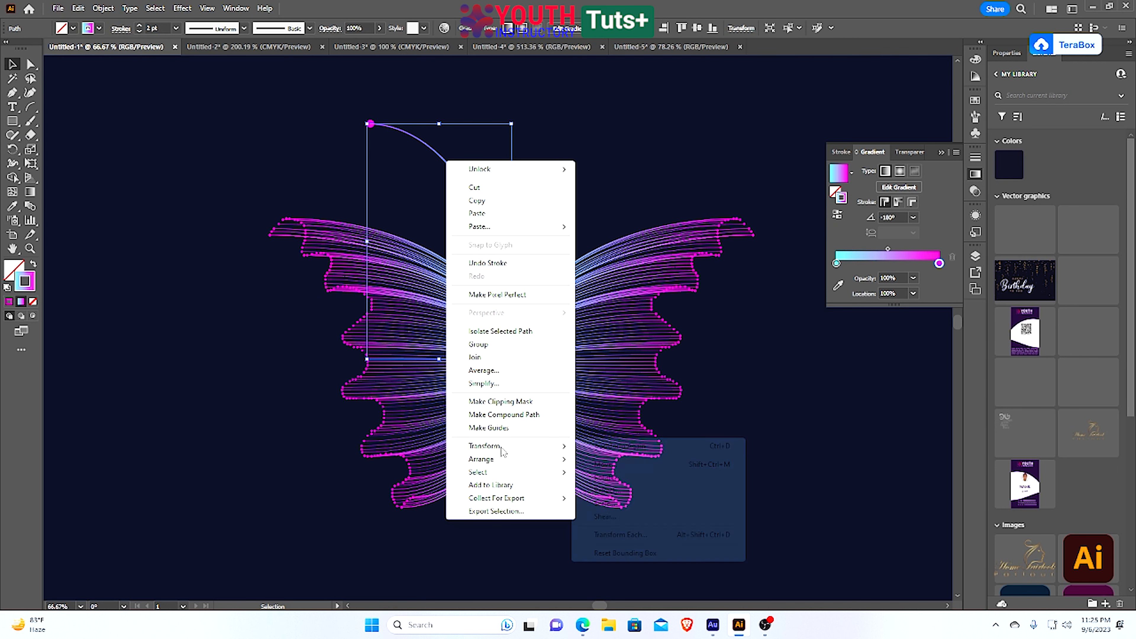
mouse_move(513, 447)
click(620, 493)
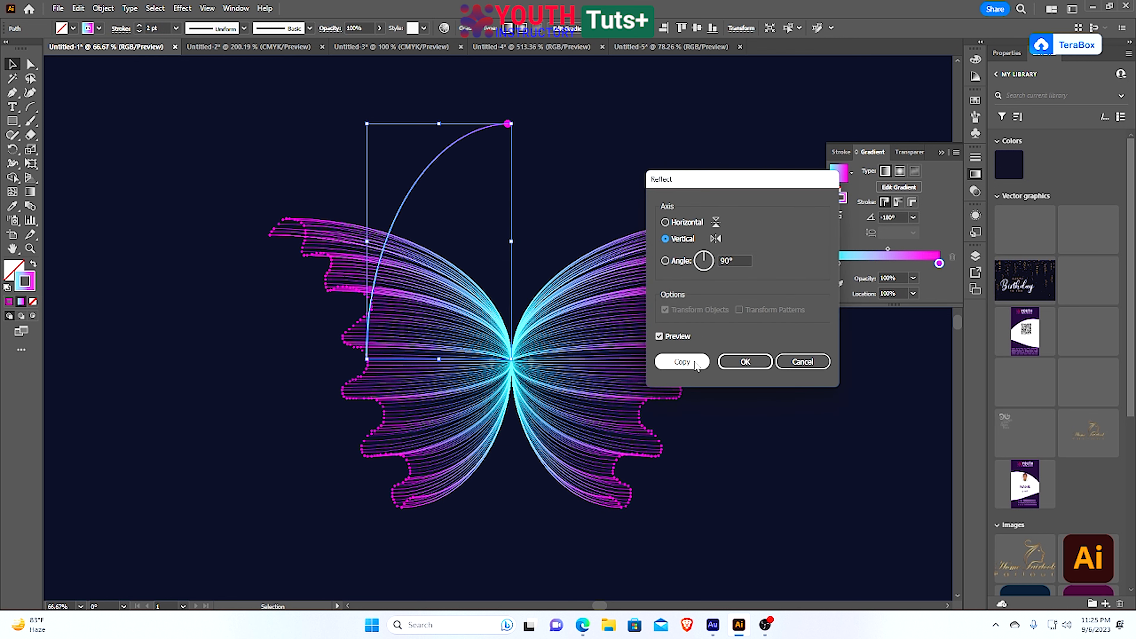
click(680, 363)
drag(409, 213, 550, 217)
click(781, 423)
drag(776, 425, 726, 429)
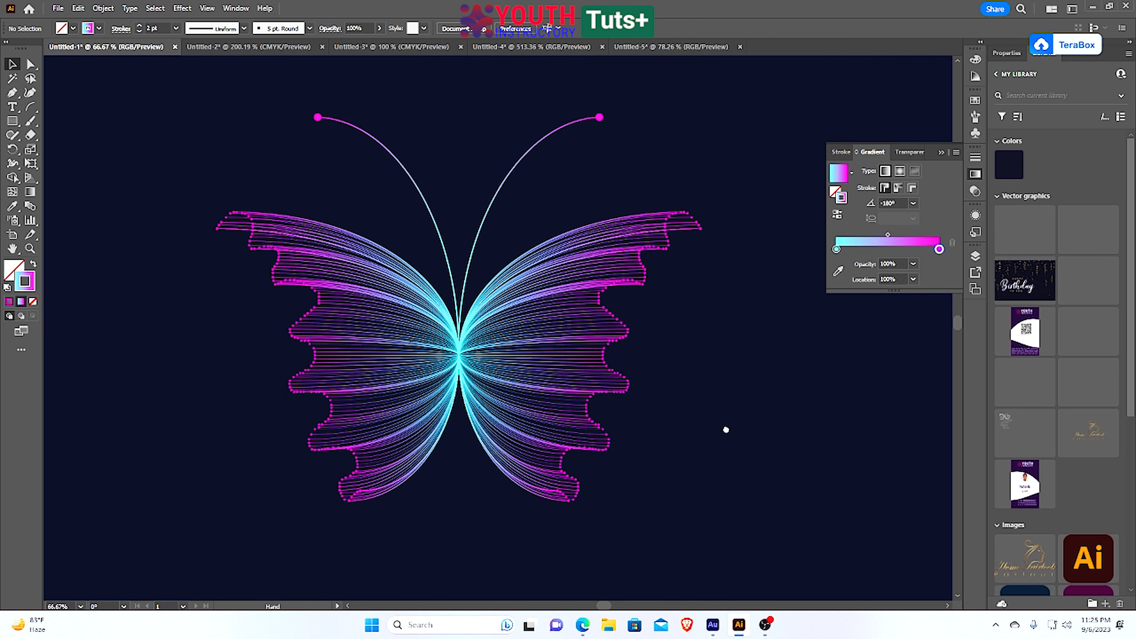
click(31, 251)
drag(202, 114, 193, 196)
drag(493, 335, 533, 353)
drag(459, 342, 483, 389)
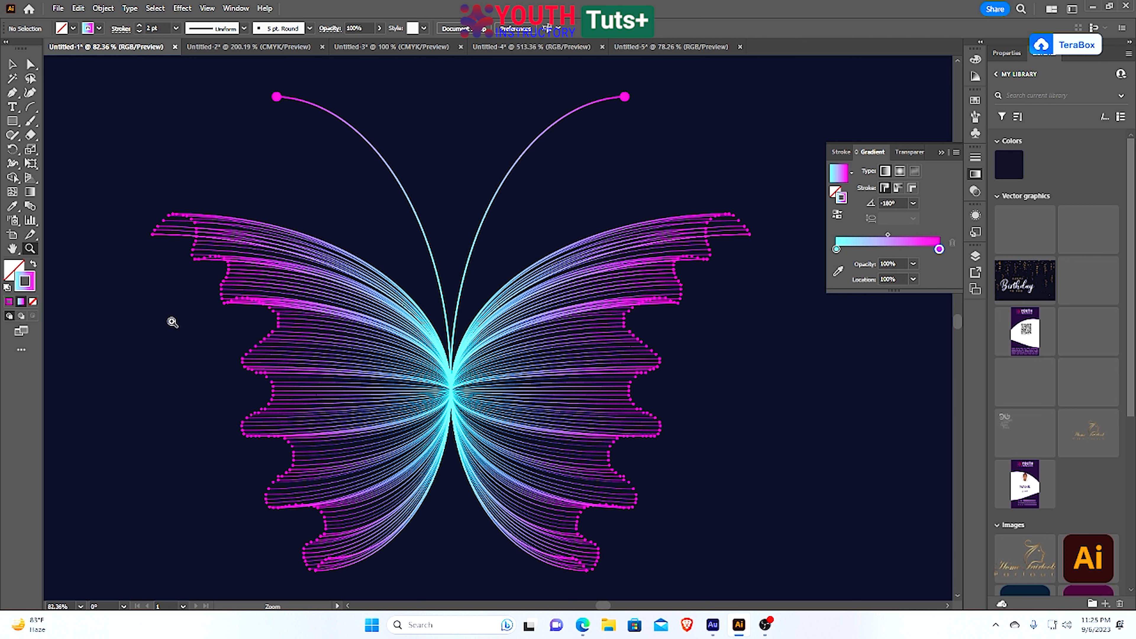
Step: In the Untitled-2 document, draw an S-shaped wave about 1086 pt wide and 220 pt high with the Curvature tool
key(ctrl+Tab)
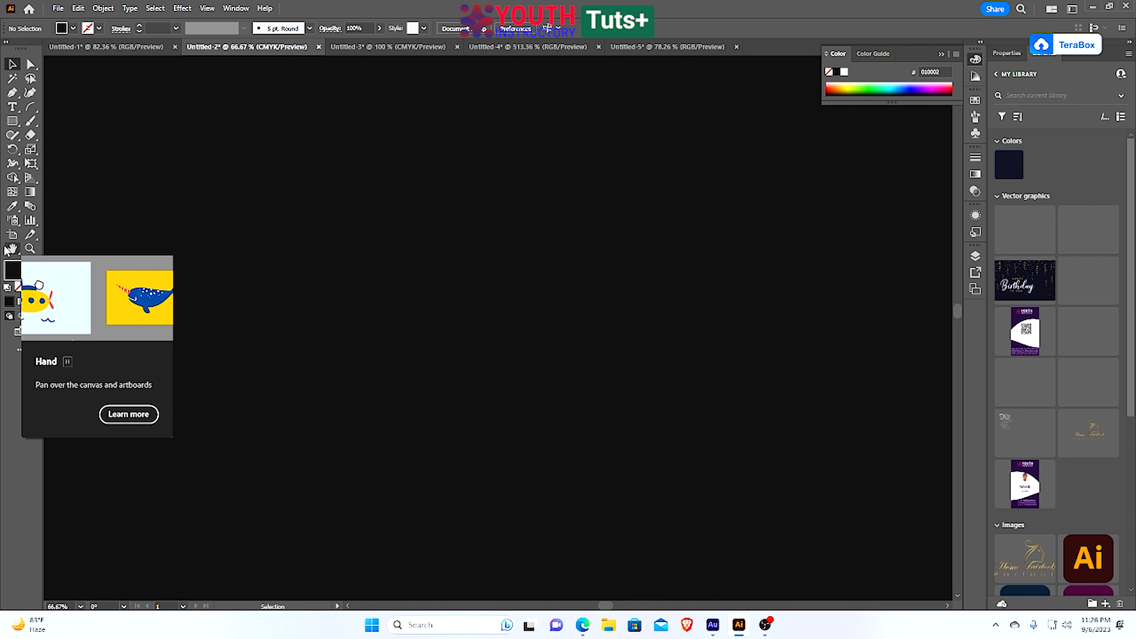
click(30, 96)
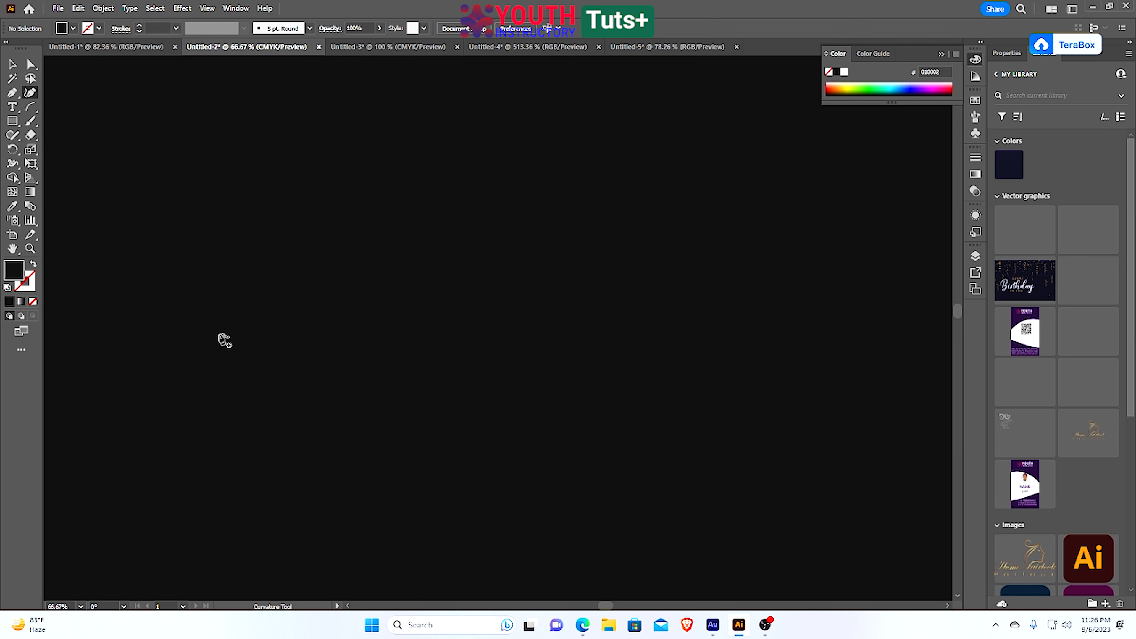
click(186, 383)
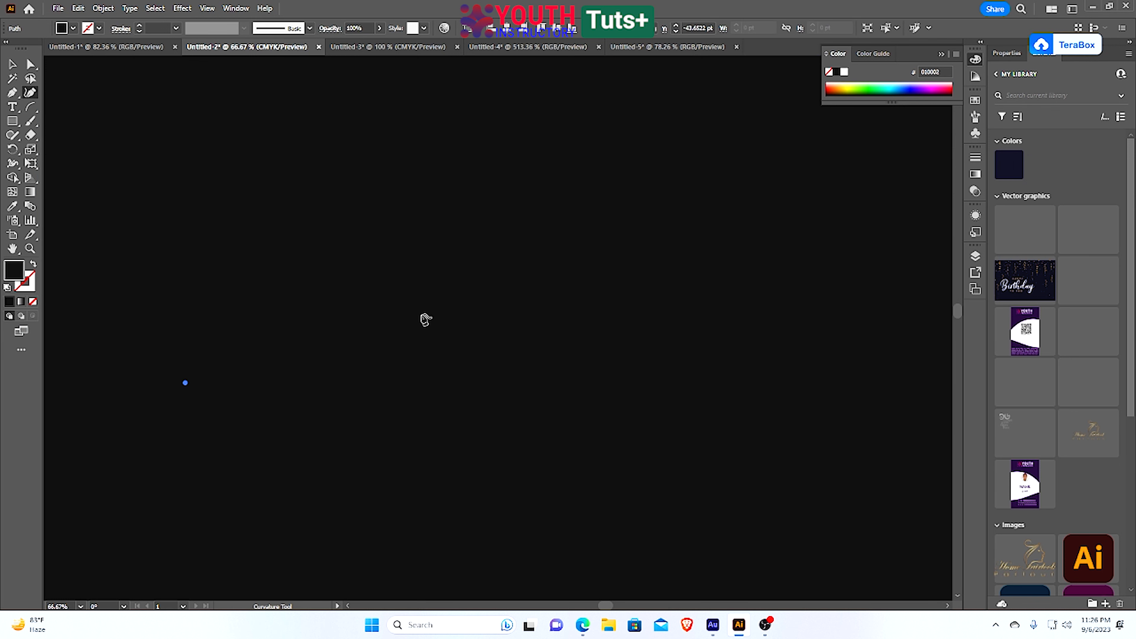
click(380, 296)
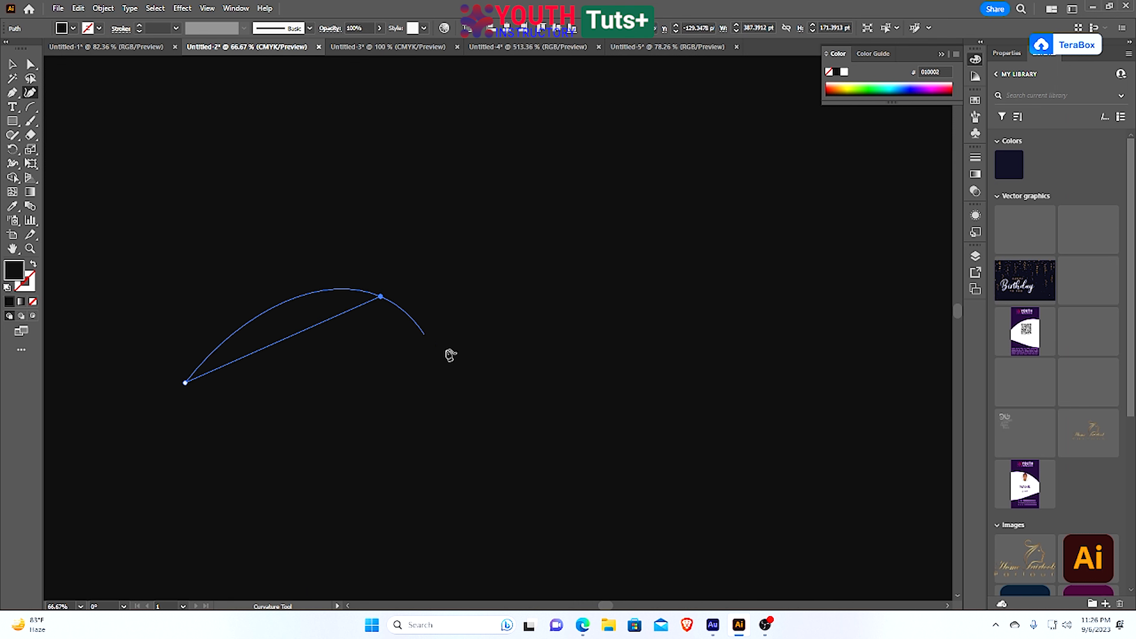
click(491, 393)
click(732, 318)
key(v)
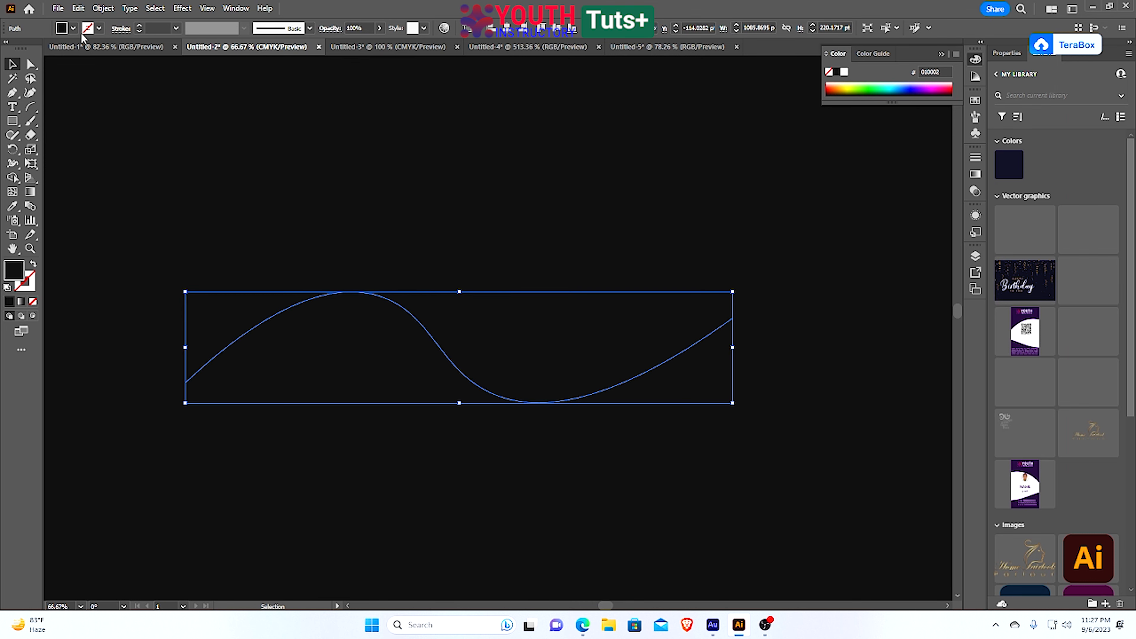
Step: Remove the wave's fill and apply the yellow-to-red gradient swatch to its stroke
click(33, 265)
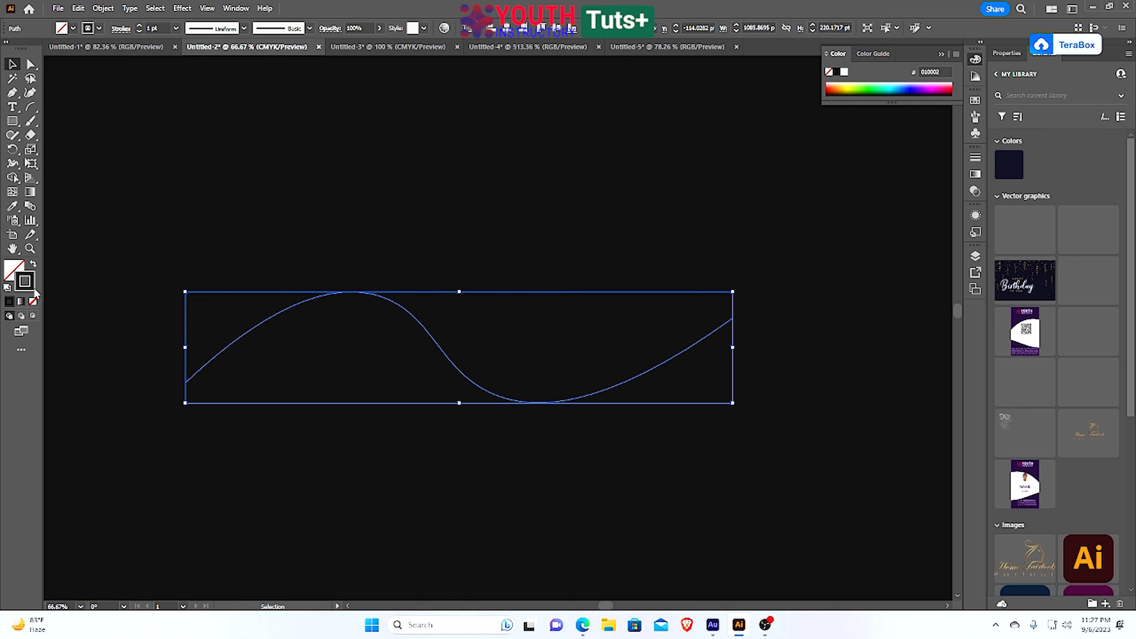
double_click(25, 281)
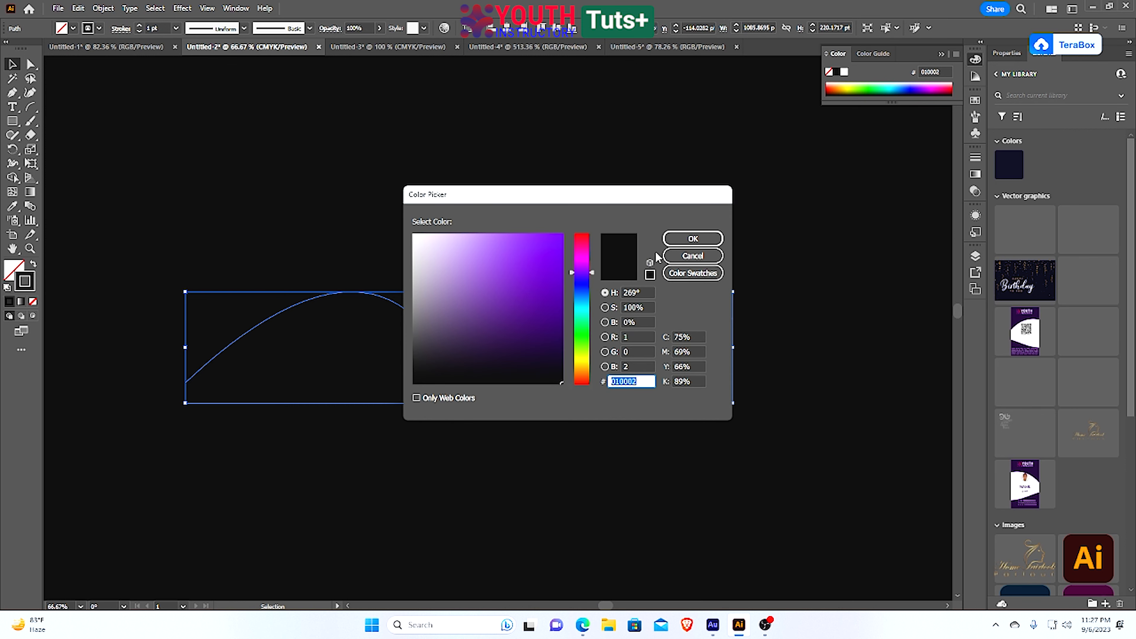
click(696, 259)
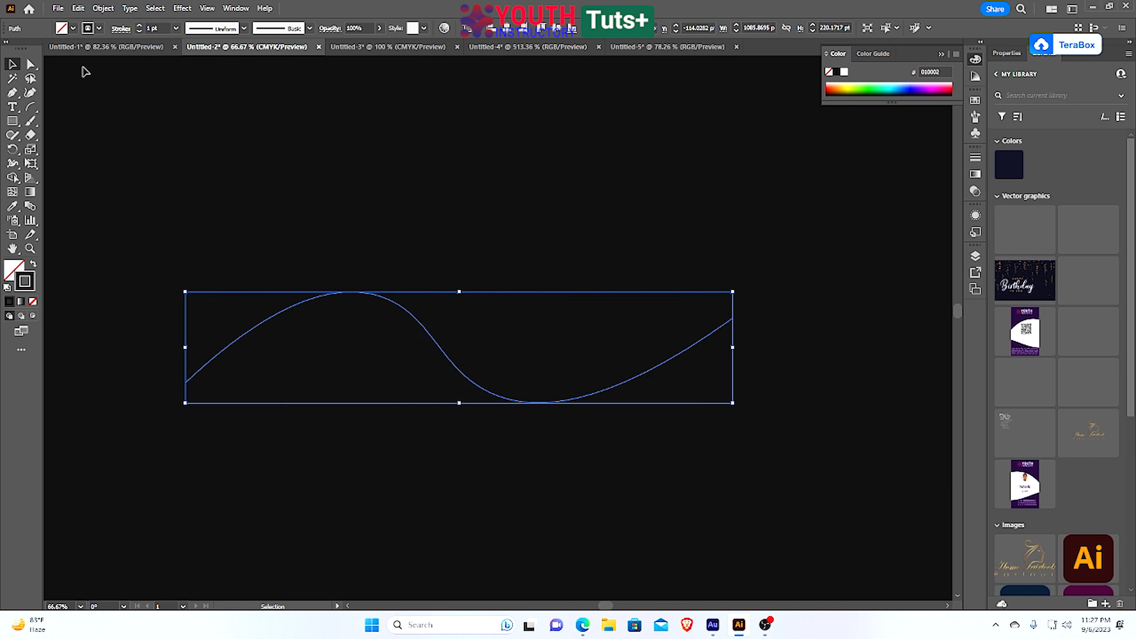
click(100, 28)
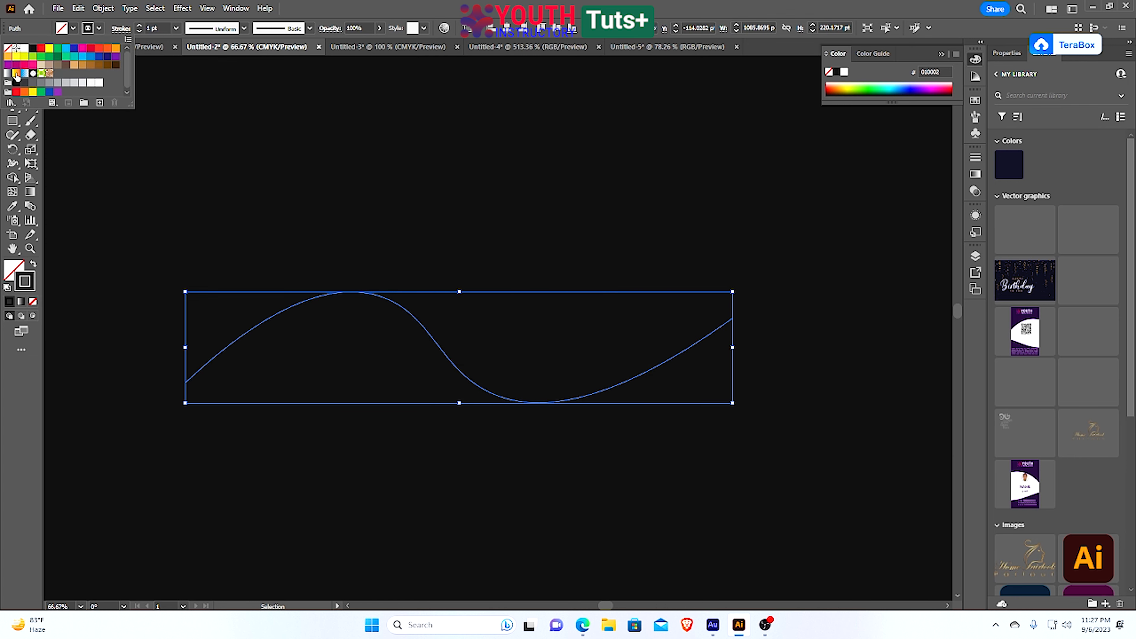
click(17, 75)
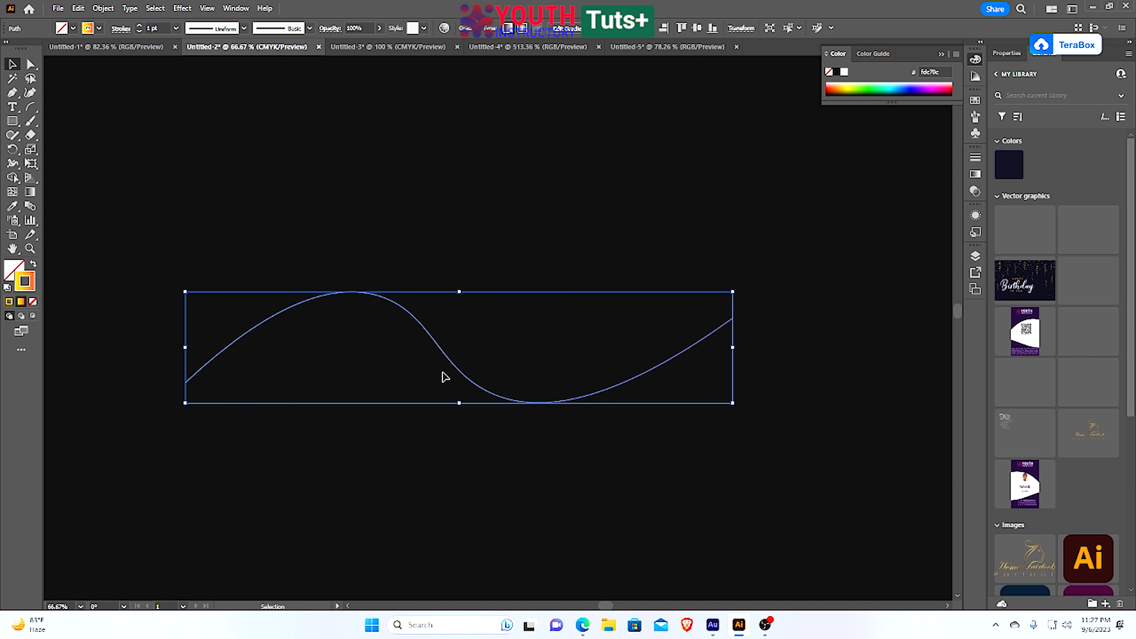
Step: Duplicate the wave and rotate the copy steeply counterclockwise so it crosses the original near the middle
drag(443, 357, 444, 301)
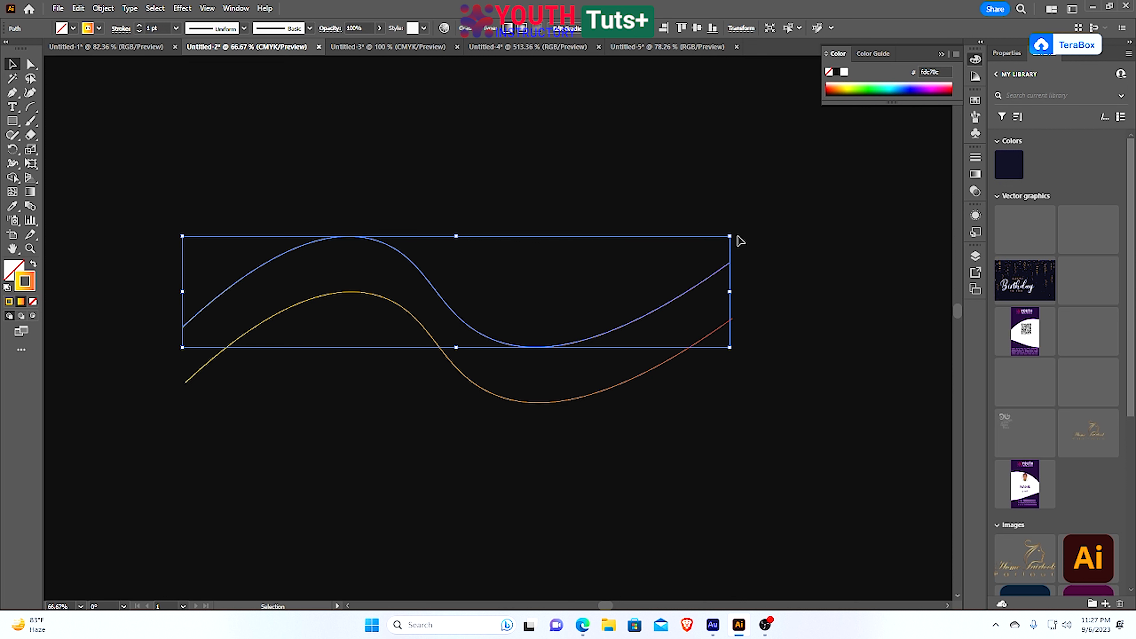
drag(737, 236, 614, 68)
drag(522, 295, 513, 377)
Step: Move both crossing curves together up to the middle of the dark artboard
key(ctrl+a)
drag(487, 387, 482, 323)
scroll(533, 468, up, 5)
scroll(506, 417, down, 1)
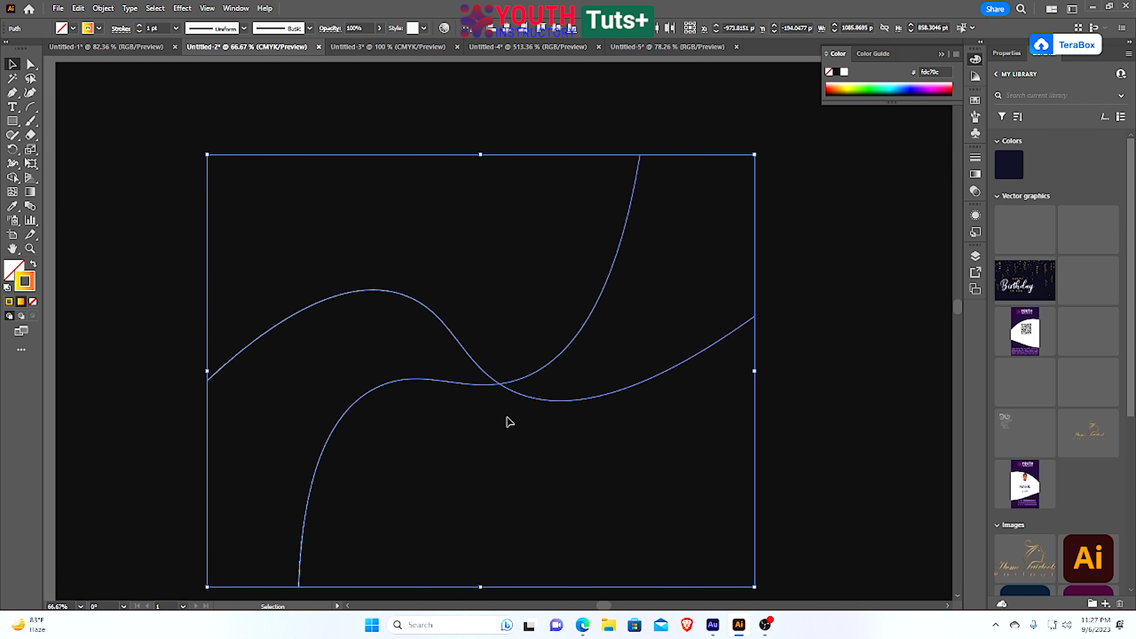
drag(507, 379, 510, 333)
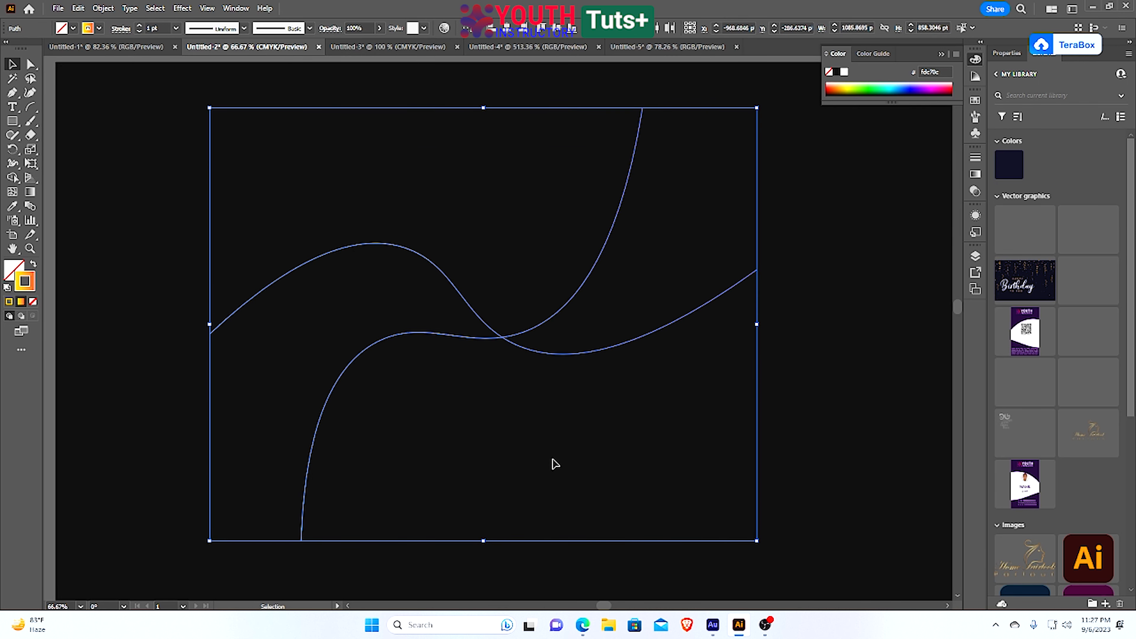
Step: Make a blend between the two crossing curves
click(555, 465)
key(ctrl+a)
click(103, 8)
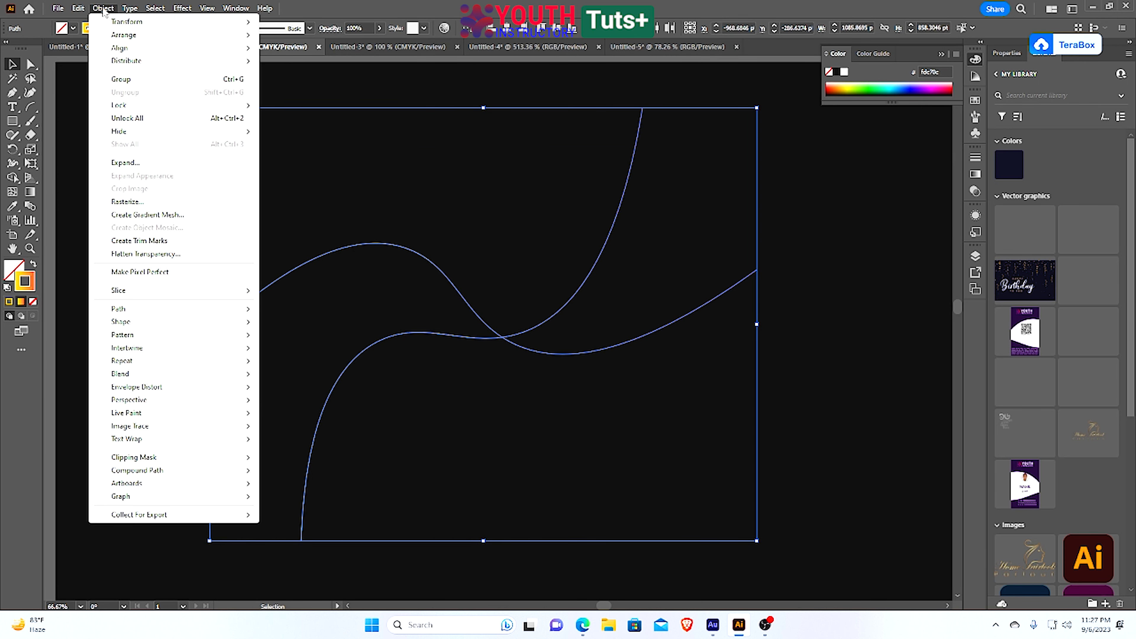
mouse_move(138, 376)
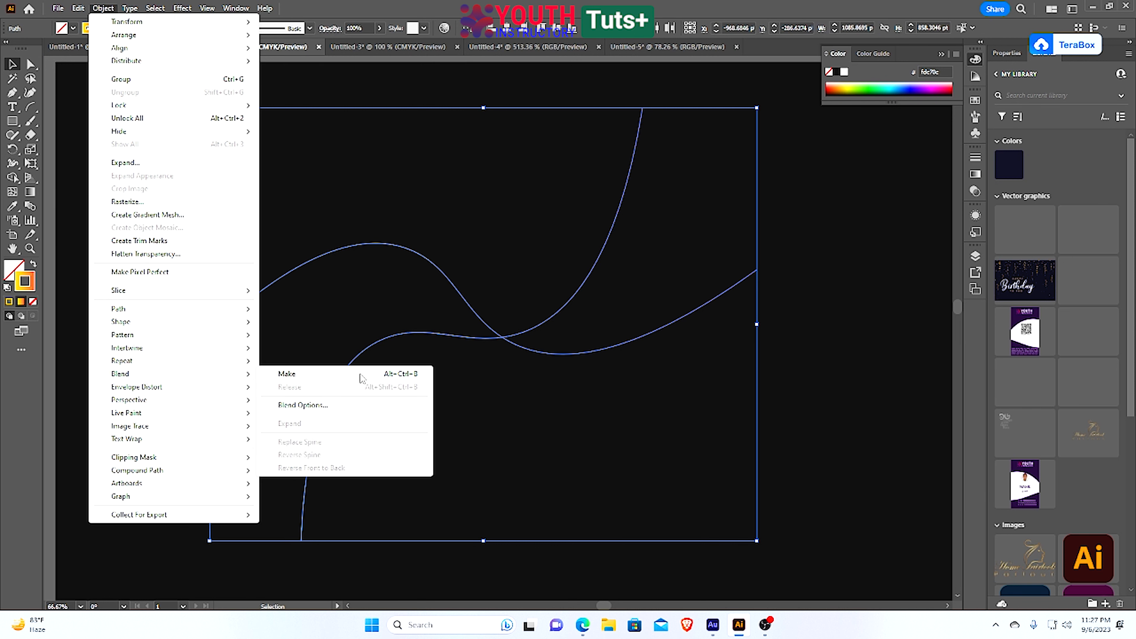
click(286, 374)
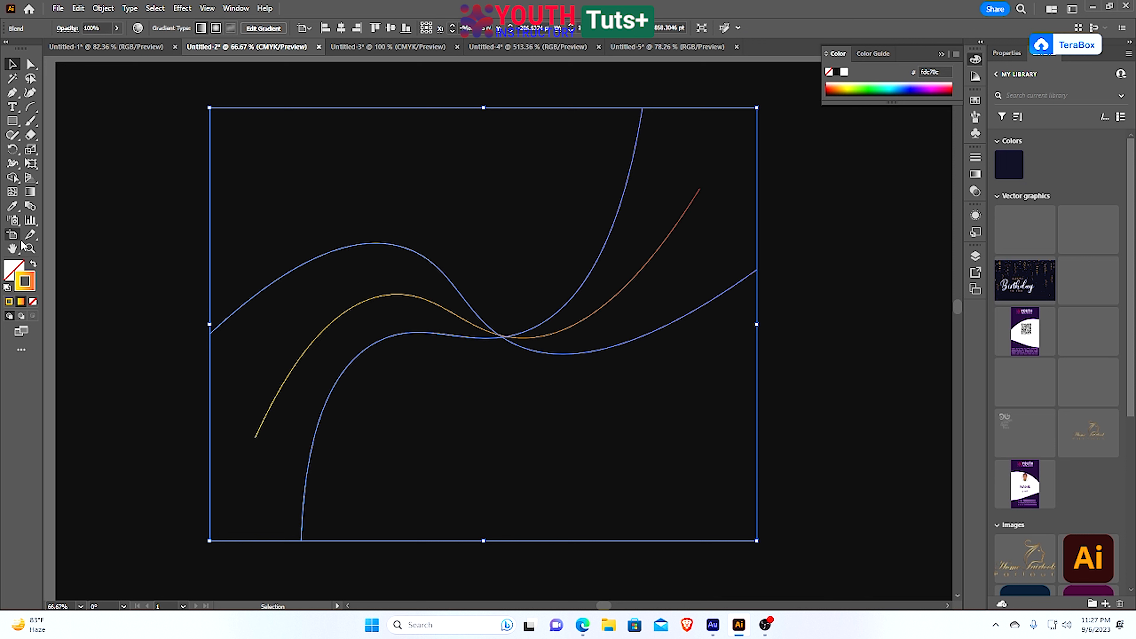
Step: Change the blend's spacing to Specified Distance and increase the distance so the ribbon's lines are more widely spaced
double_click(30, 206)
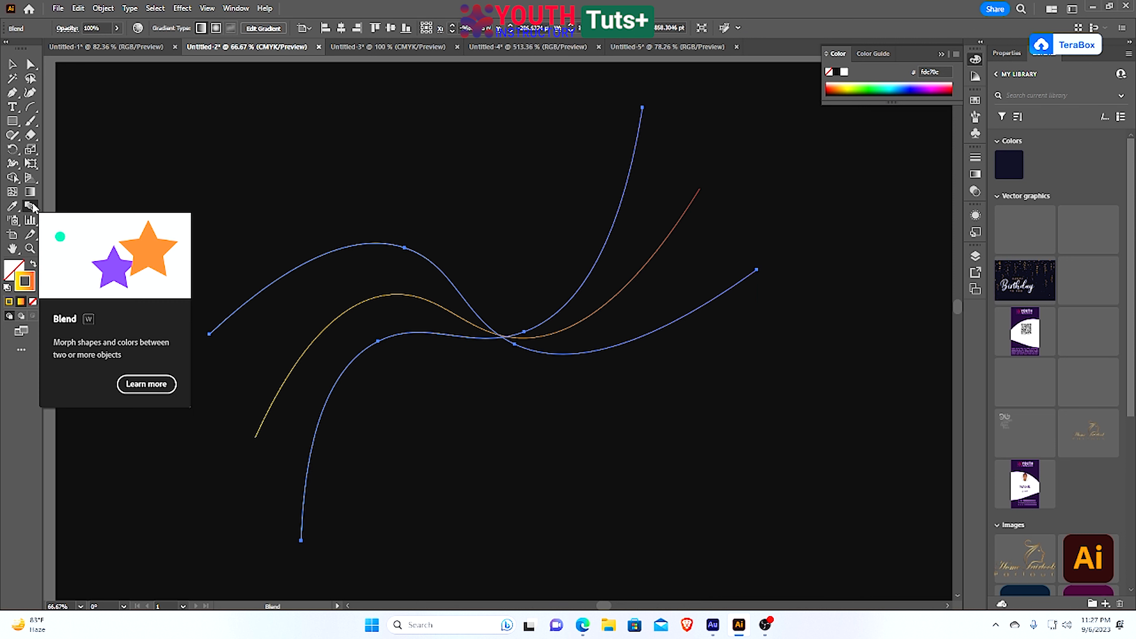
drag(706, 273, 444, 158)
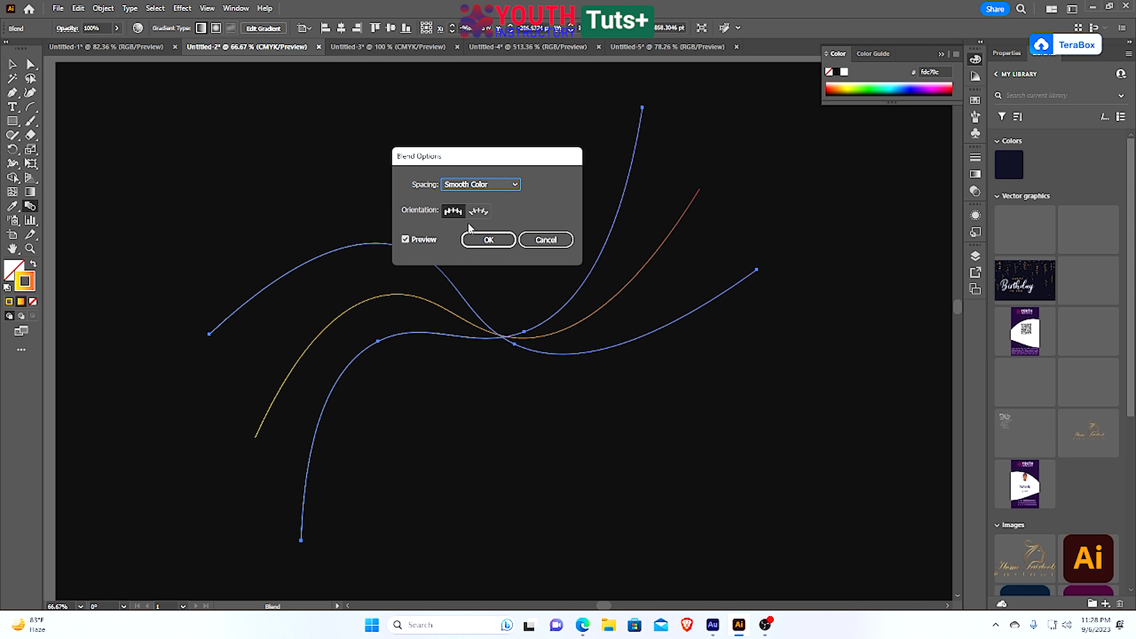
click(474, 188)
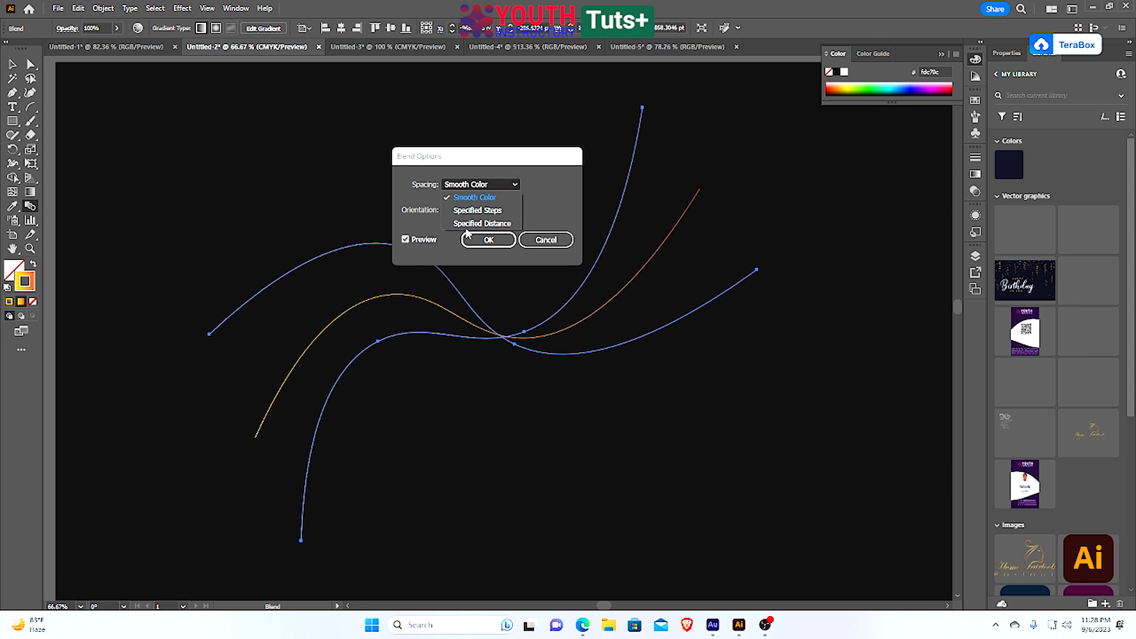
click(487, 223)
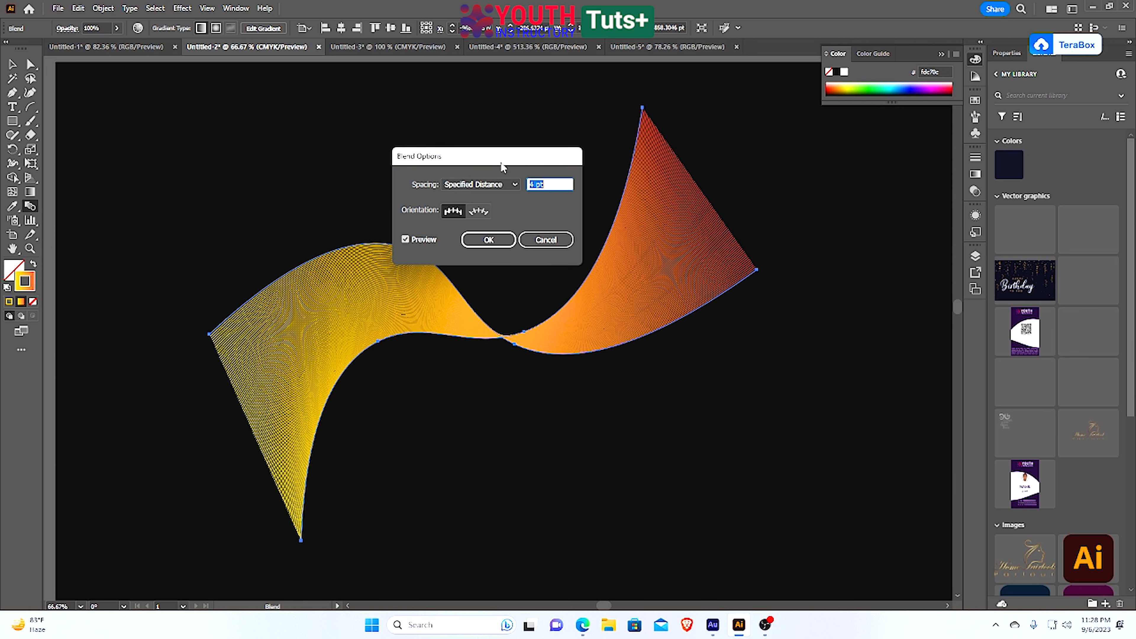
key(Up)
key(Up)
key(Up)
key(Up)
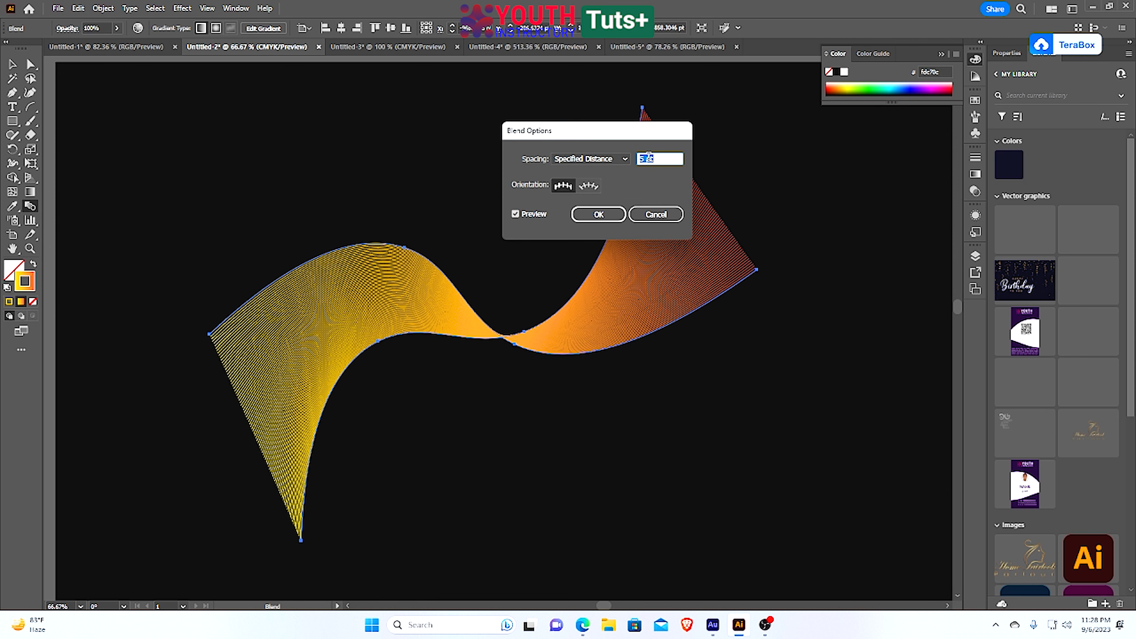
key(Return)
key(v)
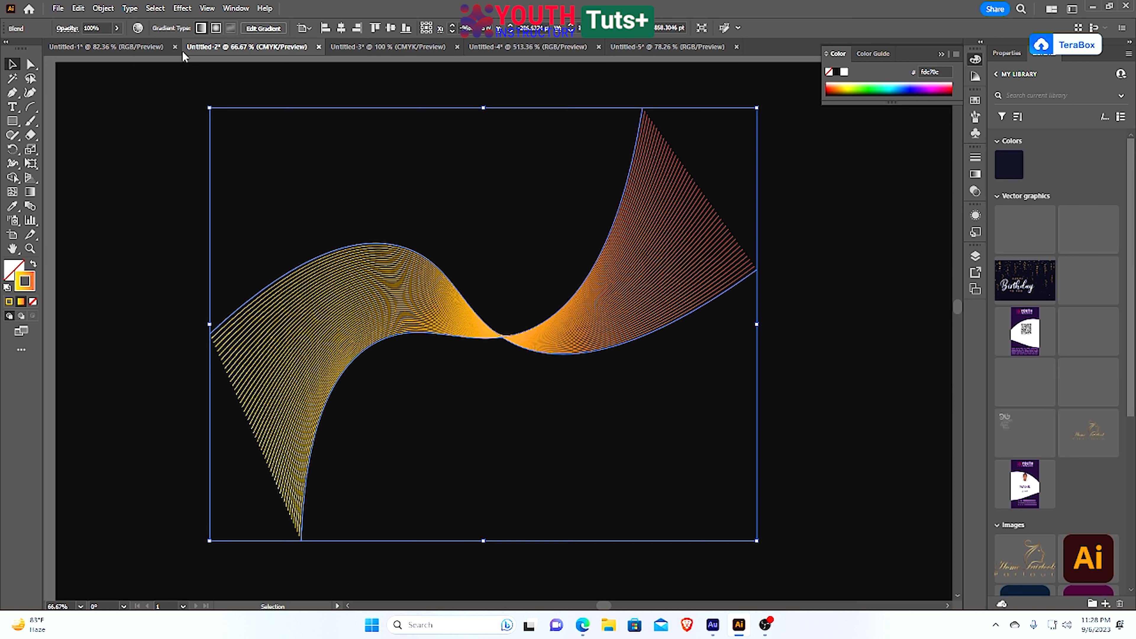
Step: Expand the blend into separate lines, with Object, Fill and Stroke included
click(103, 8)
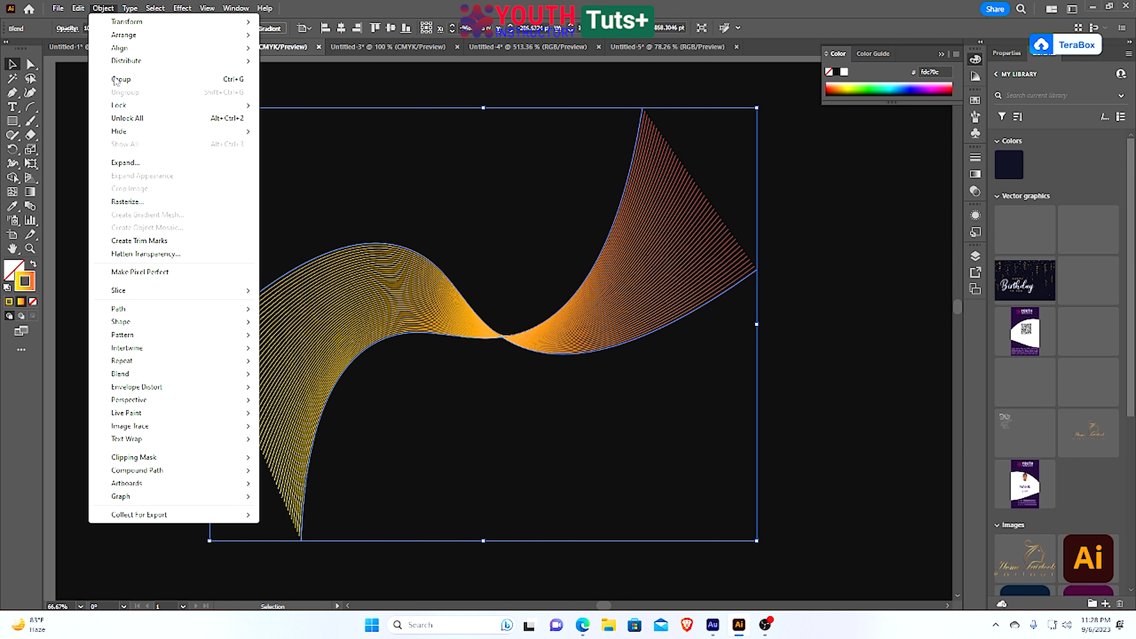
click(125, 163)
click(544, 380)
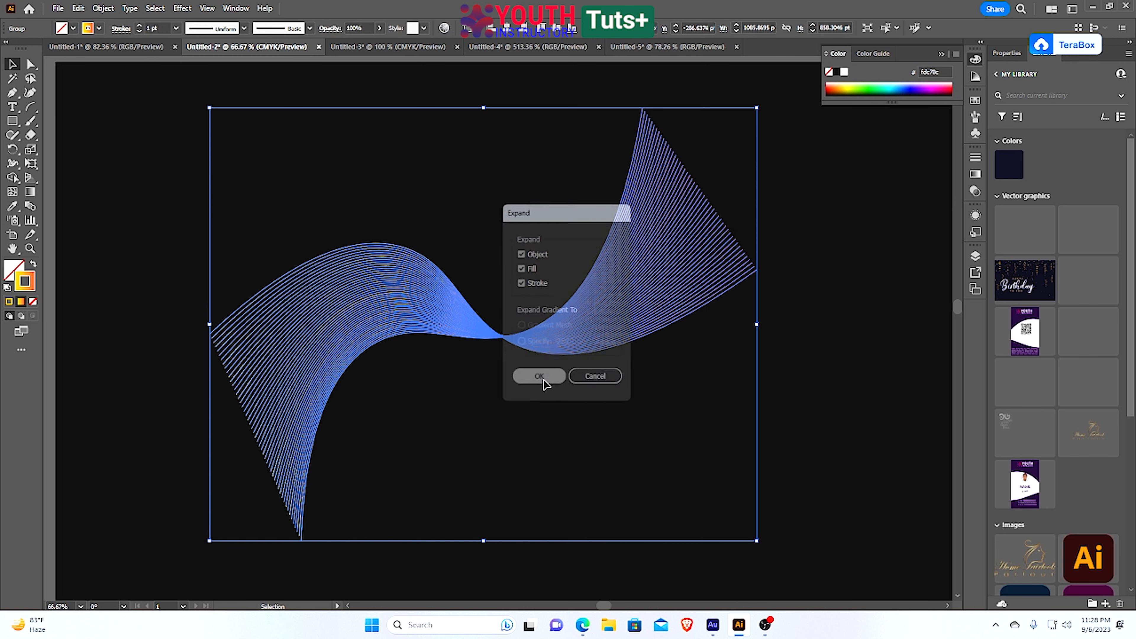
click(607, 414)
click(642, 302)
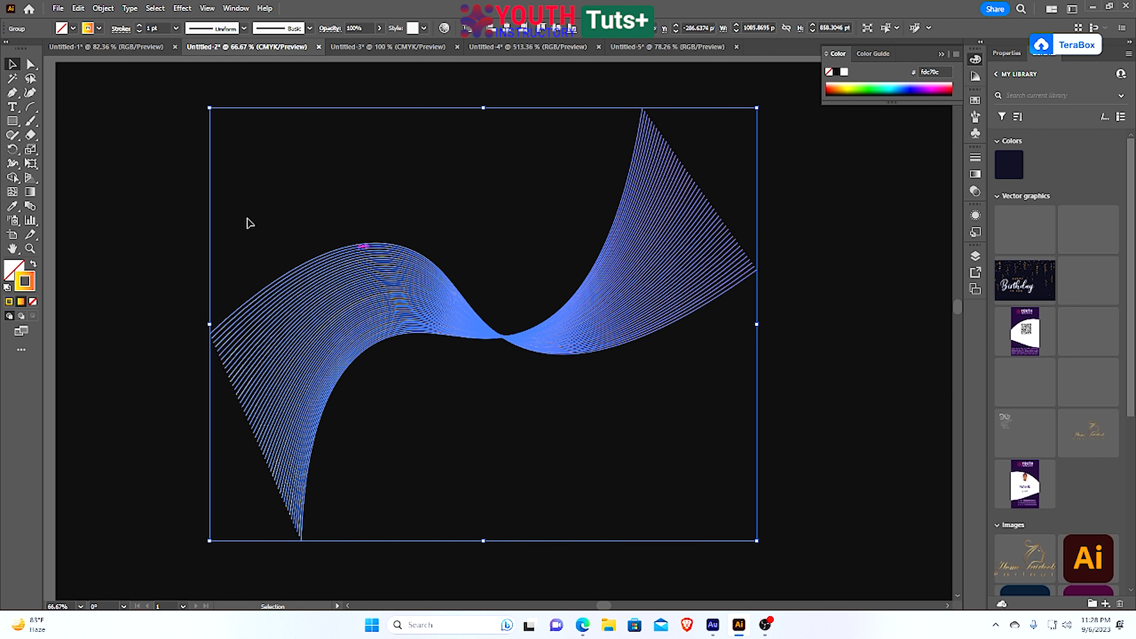
click(100, 28)
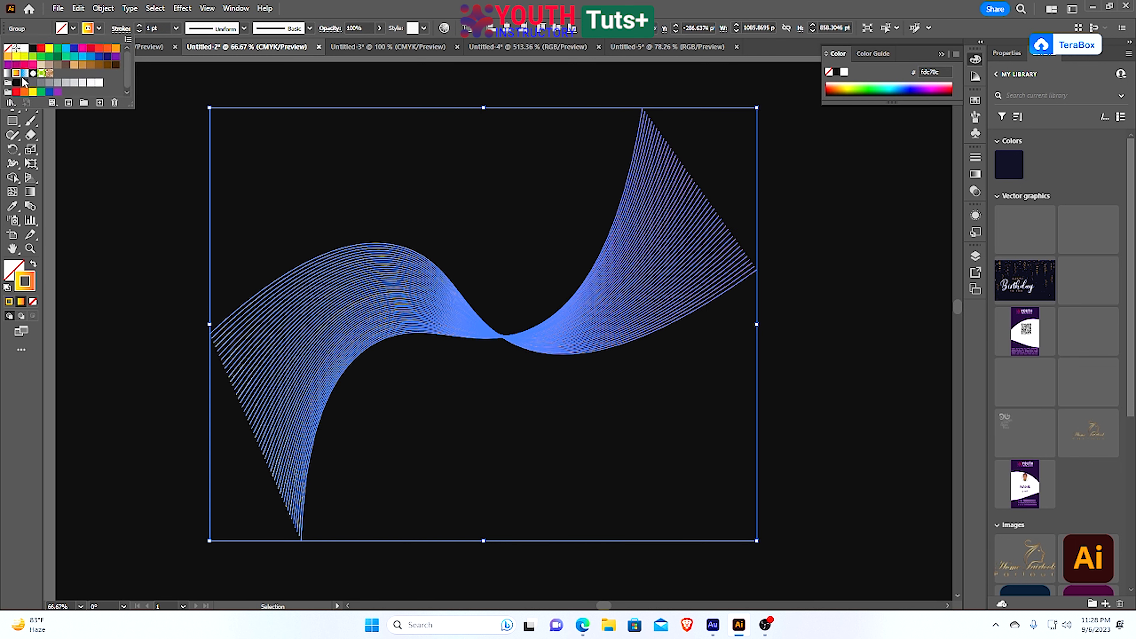
click(25, 73)
click(135, 142)
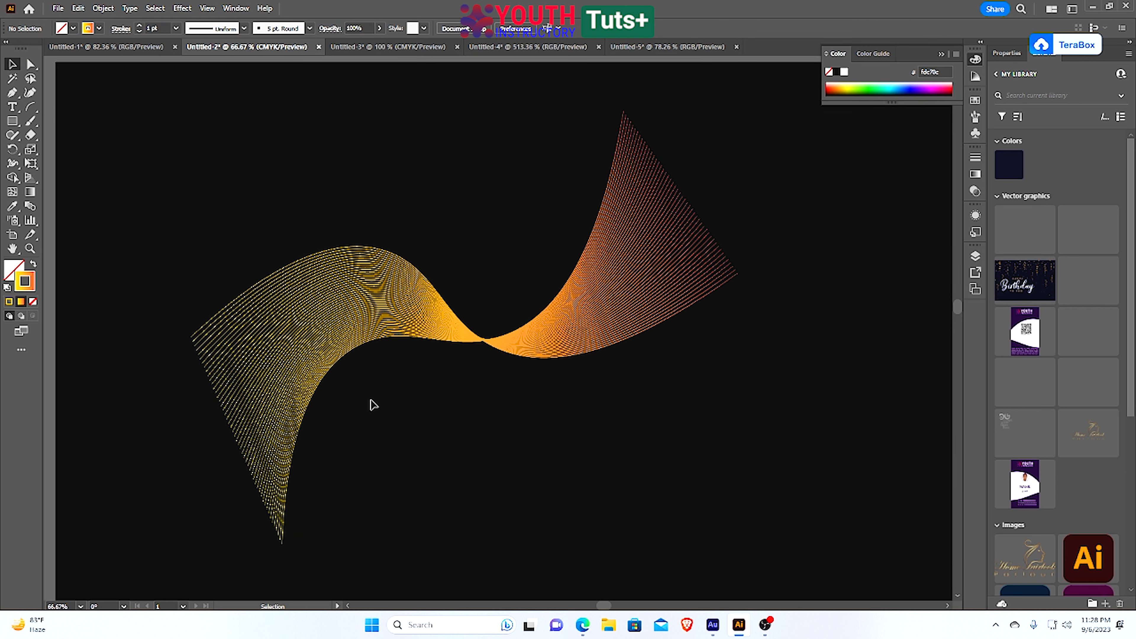
Step: Draw a rectangle about 970 pt high over the middle of the ribbon, filled with the yellow-to-red gradient, and narrow it from both sides
click(12, 121)
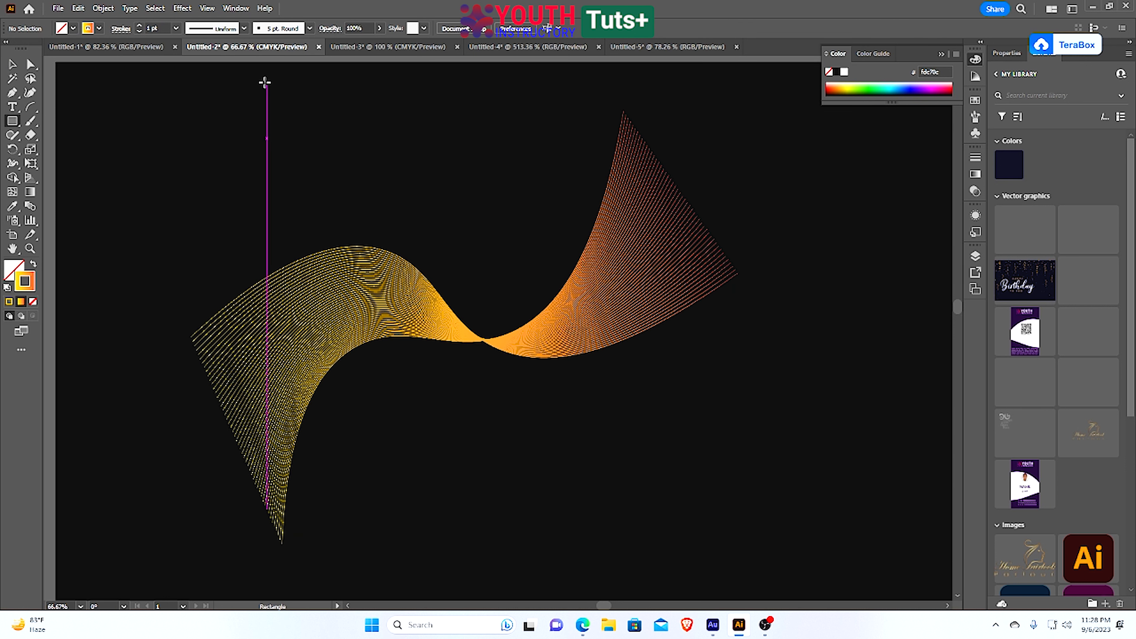
drag(255, 72, 624, 560)
click(33, 264)
click(12, 64)
mouse_move(329, 253)
mouse_down()
mouse_move(346, 253)
mouse_move(340, 261)
mouse_up()
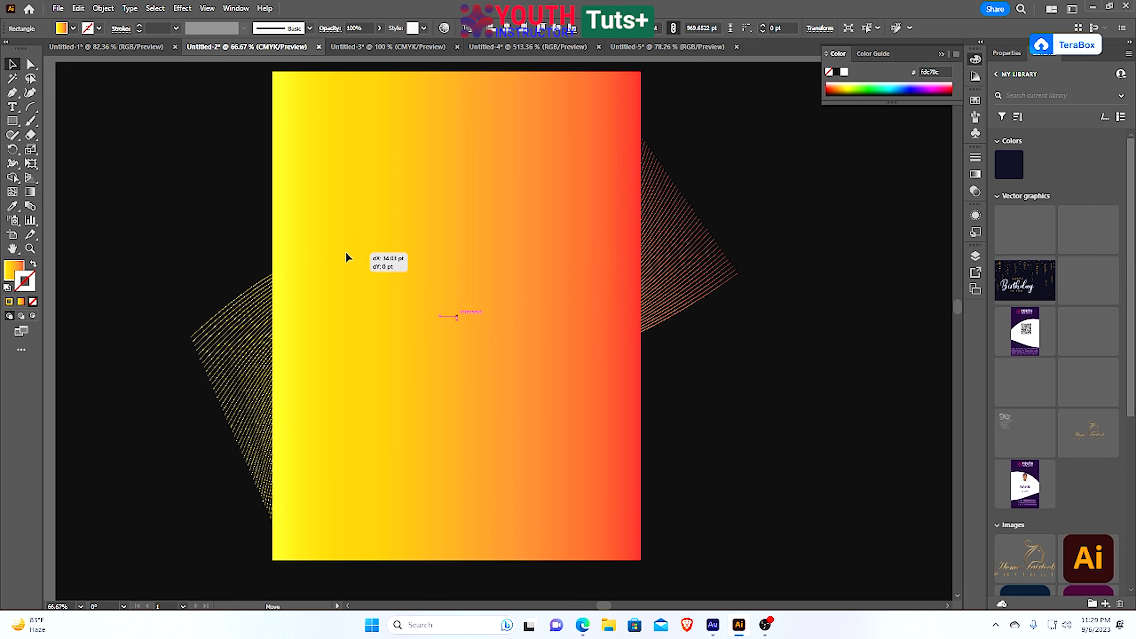
drag(634, 324, 621, 325)
drag(266, 325, 280, 325)
Step: Select the rectangle together with the ribbon and crop the ribbon to the rectangle's outline
click(706, 268)
click(451, 156)
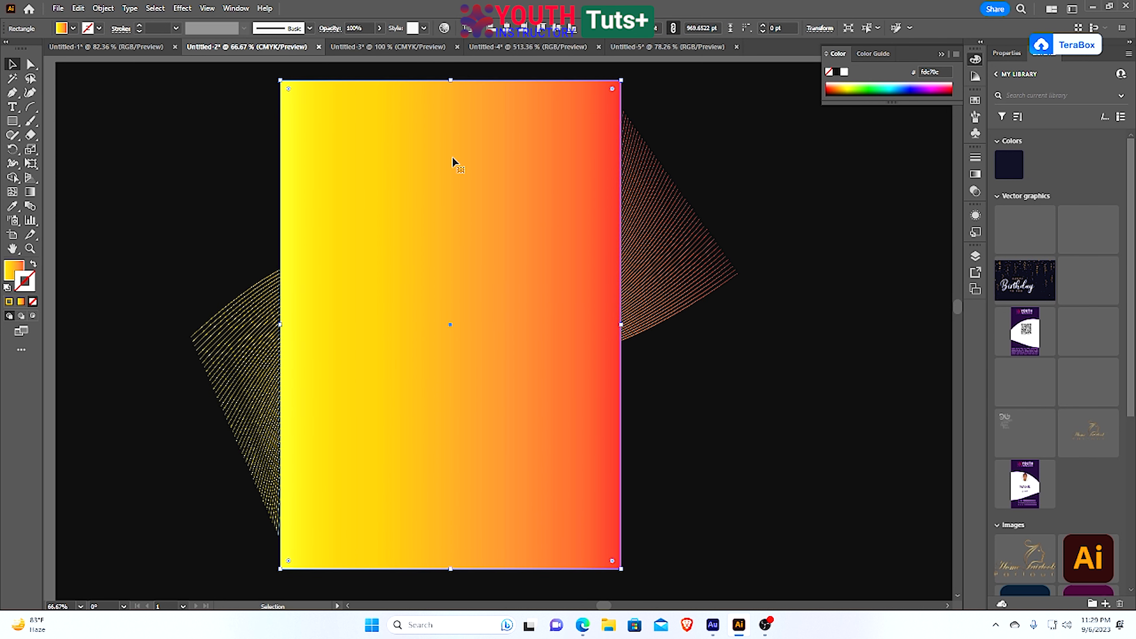
key(a)
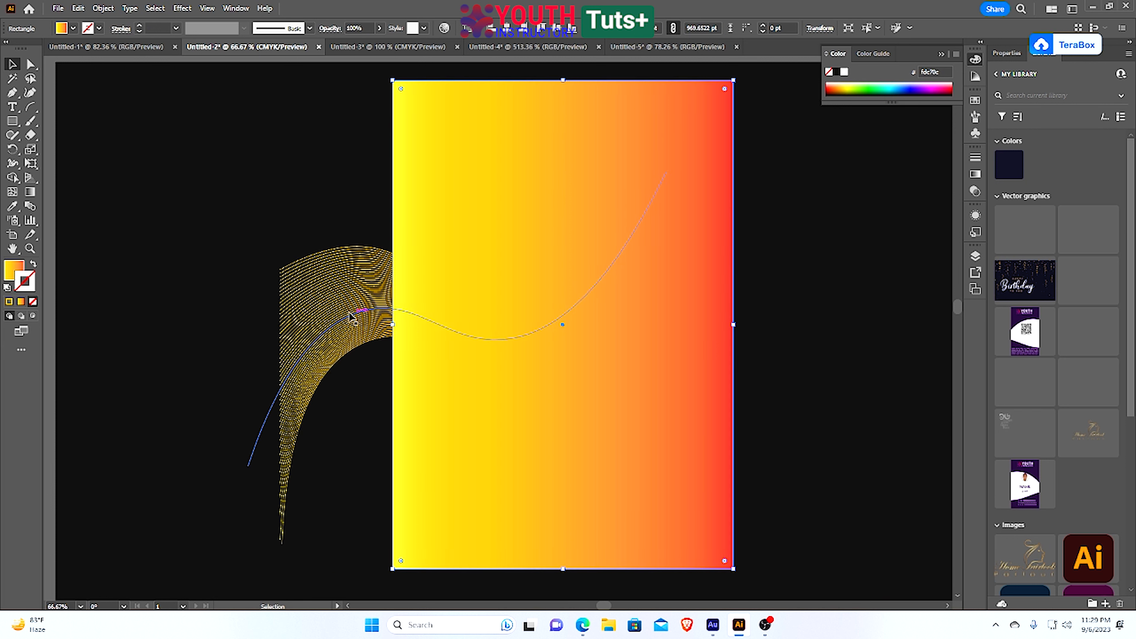
Step: Bring the cropped ribbon to the front and move the gradient rectangle directly behind it
click(353, 316)
right_click(351, 315)
mouse_move(403, 540)
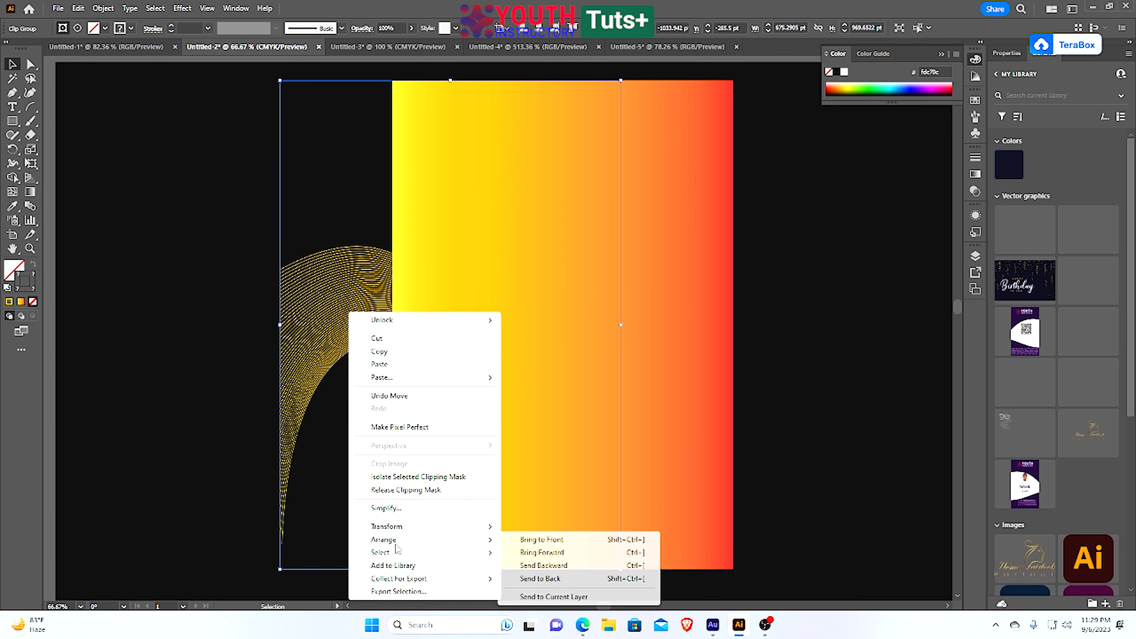
click(565, 541)
drag(655, 457, 542, 457)
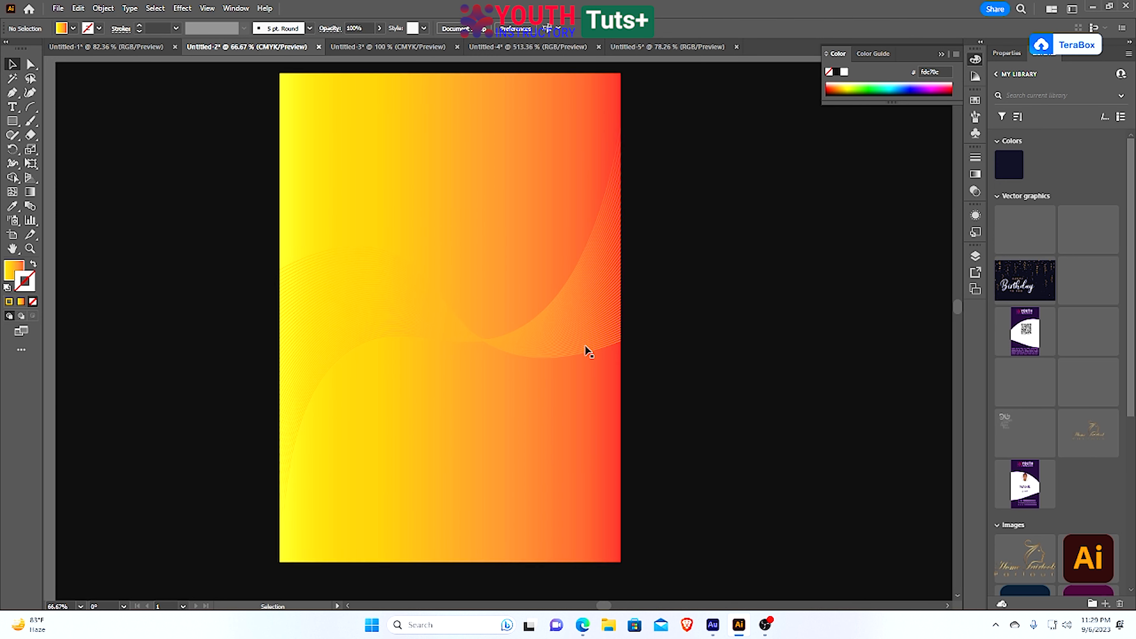
Step: Replace the background rectangle's gradient with a solid dark magenta fill, 96024c
key(comma)
double_click(15, 273)
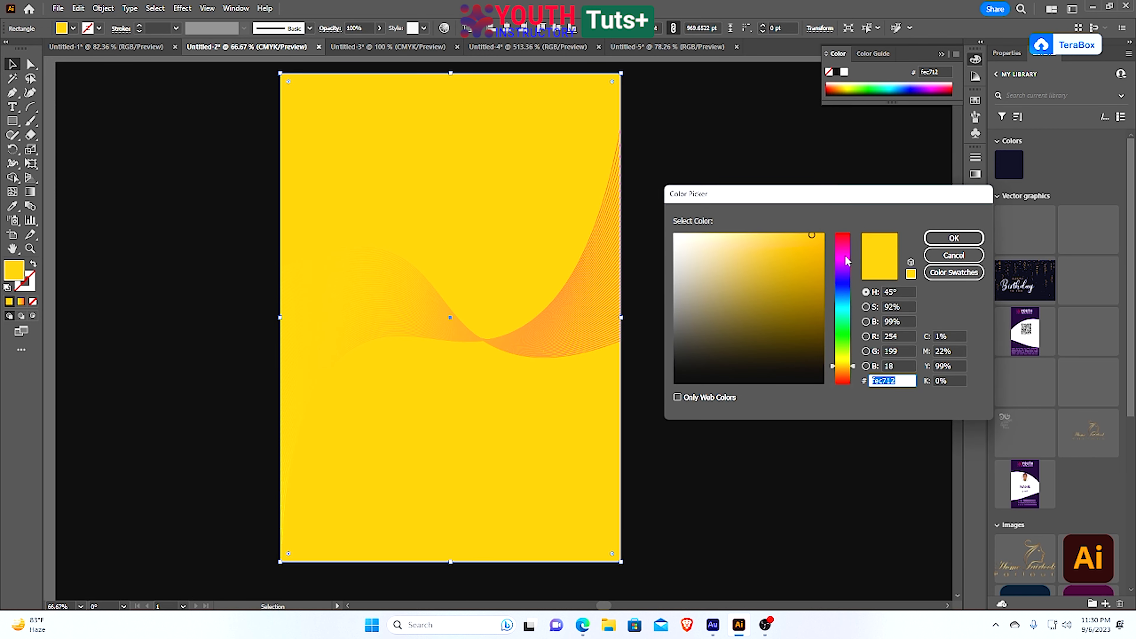
drag(847, 262, 824, 295)
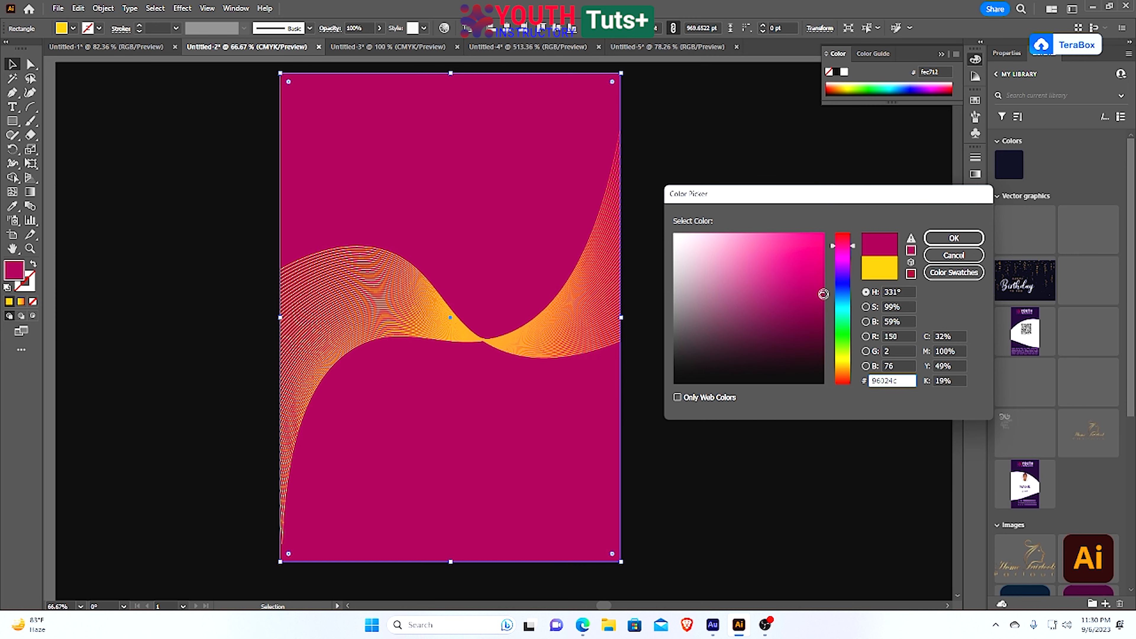
click(954, 238)
click(826, 274)
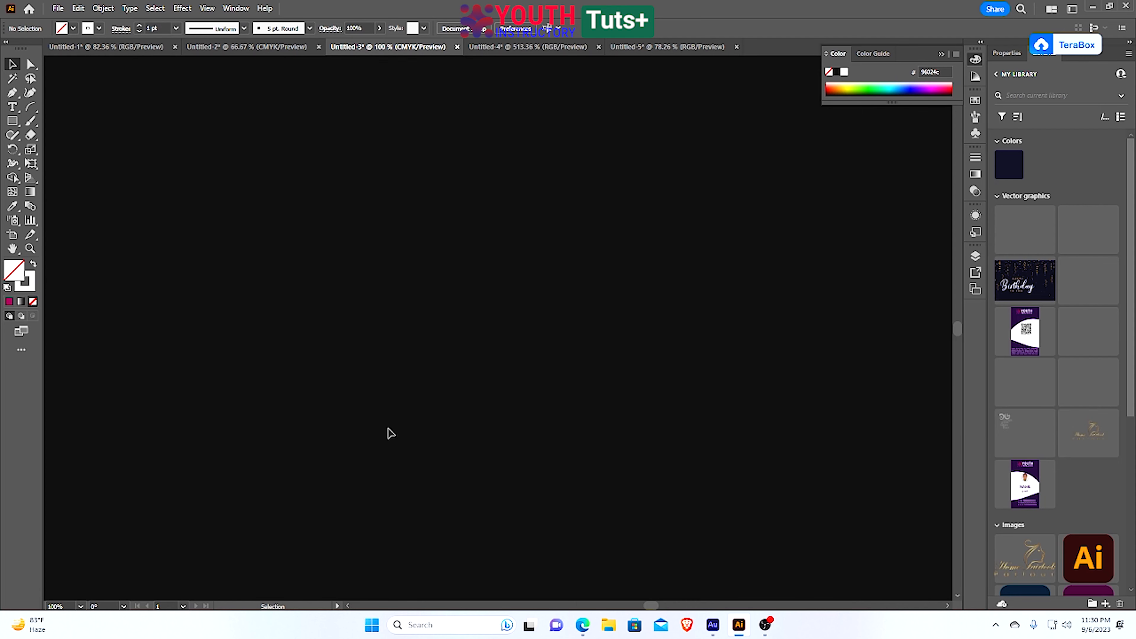
Step: In the Untitled-3 document, draw an unfilled white-stroked circle about 45 pt across and turn it into a radial repeat
click(12, 120)
click(49, 150)
drag(415, 313, 434, 331)
key(v)
drag(338, 240, 512, 386)
click(103, 8)
mouse_move(128, 366)
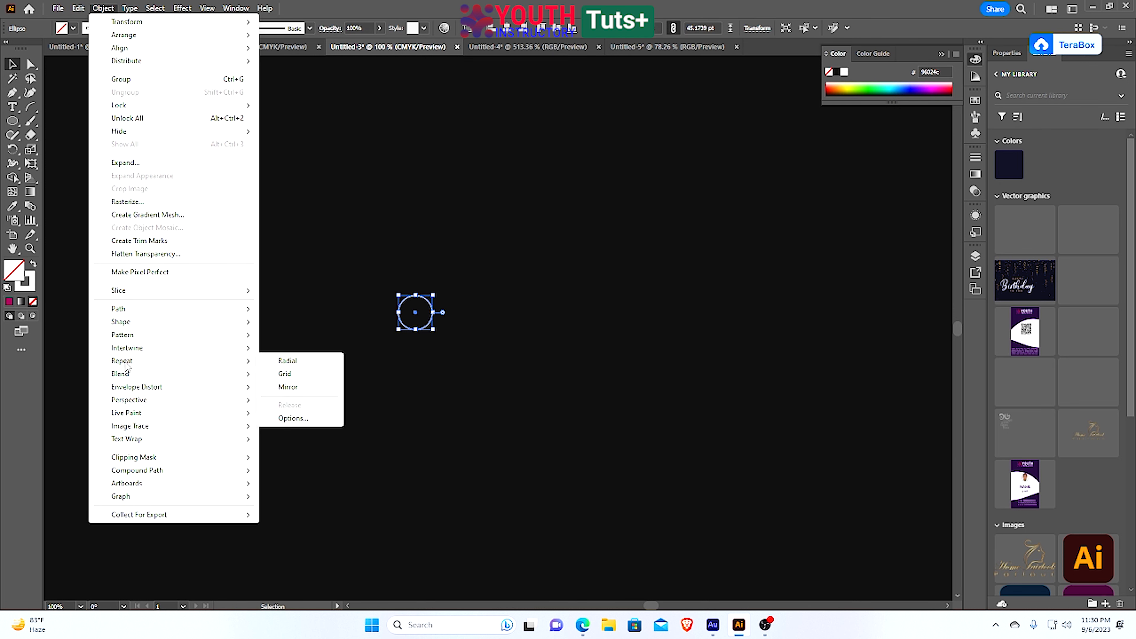
click(287, 360)
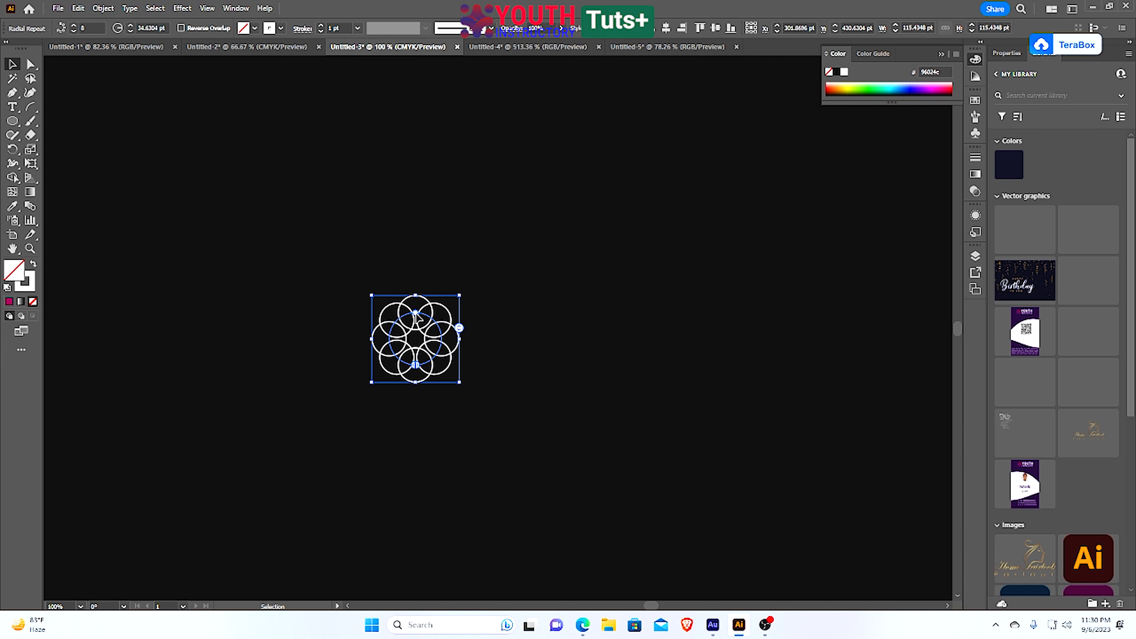
Step: Enlarge the radial repeat to a radius of 95 pt, turning the ring slightly
drag(416, 313, 436, 291)
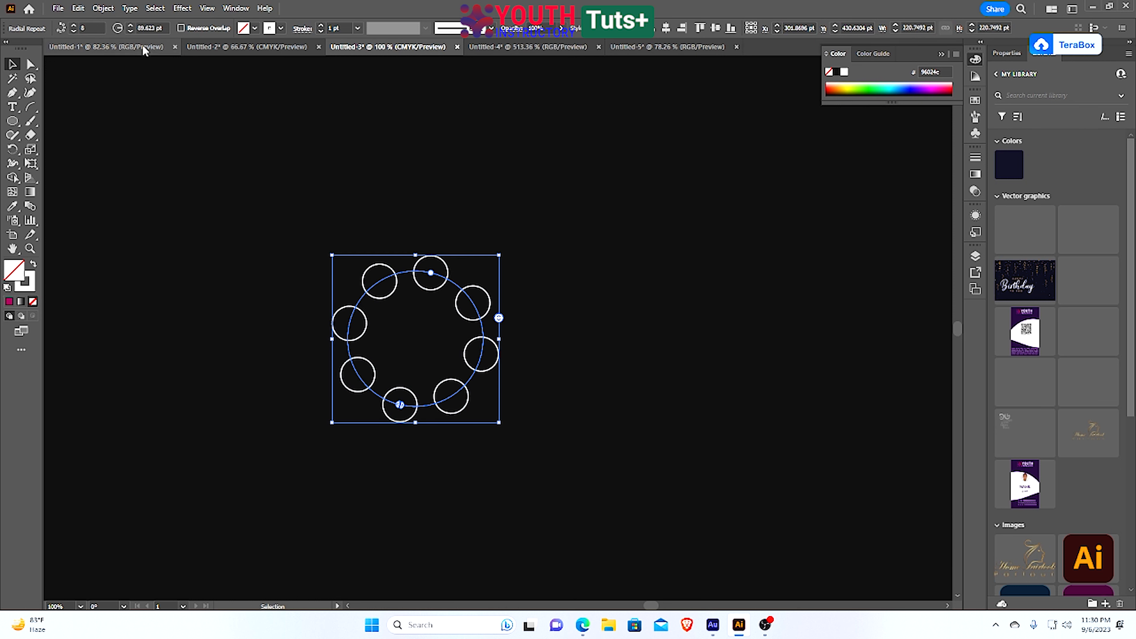
click(122, 28)
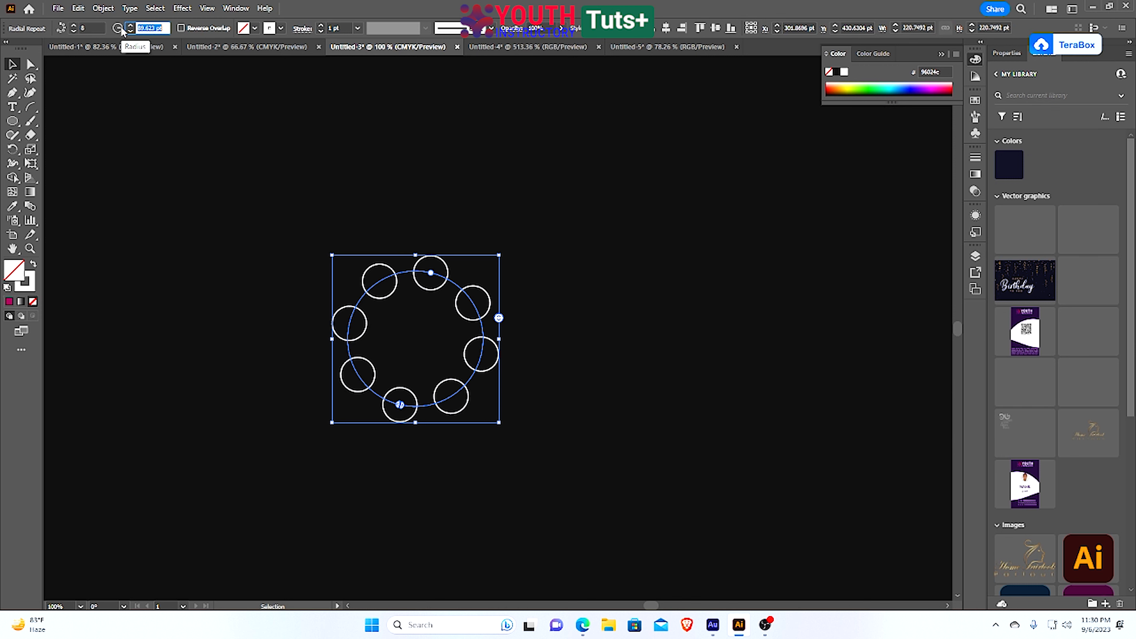
click(129, 26)
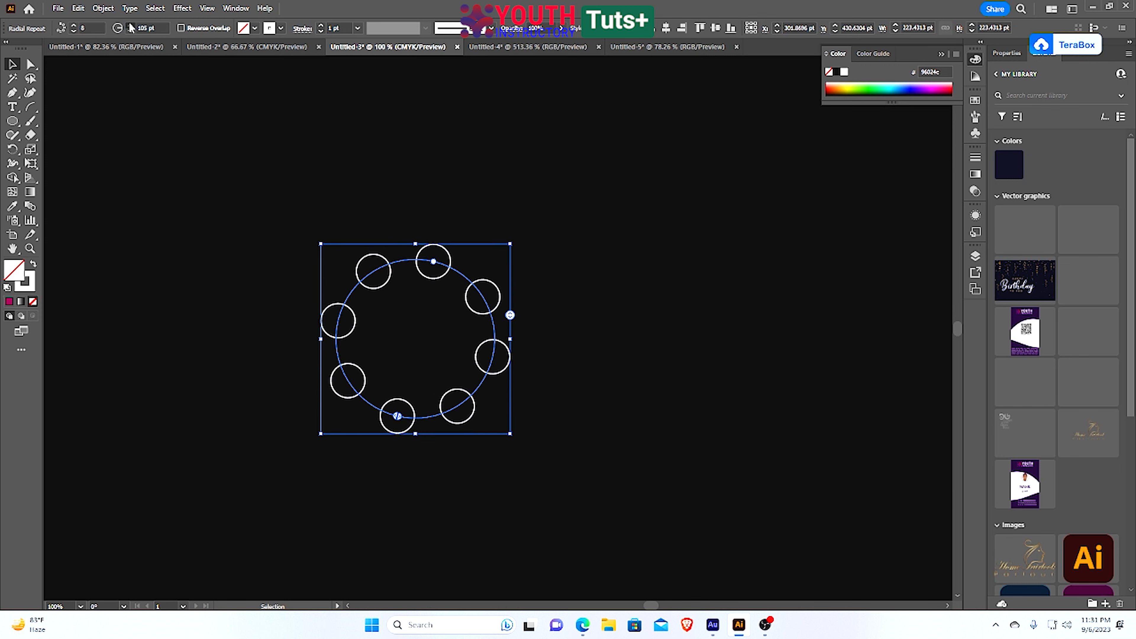
click(130, 31)
click(130, 32)
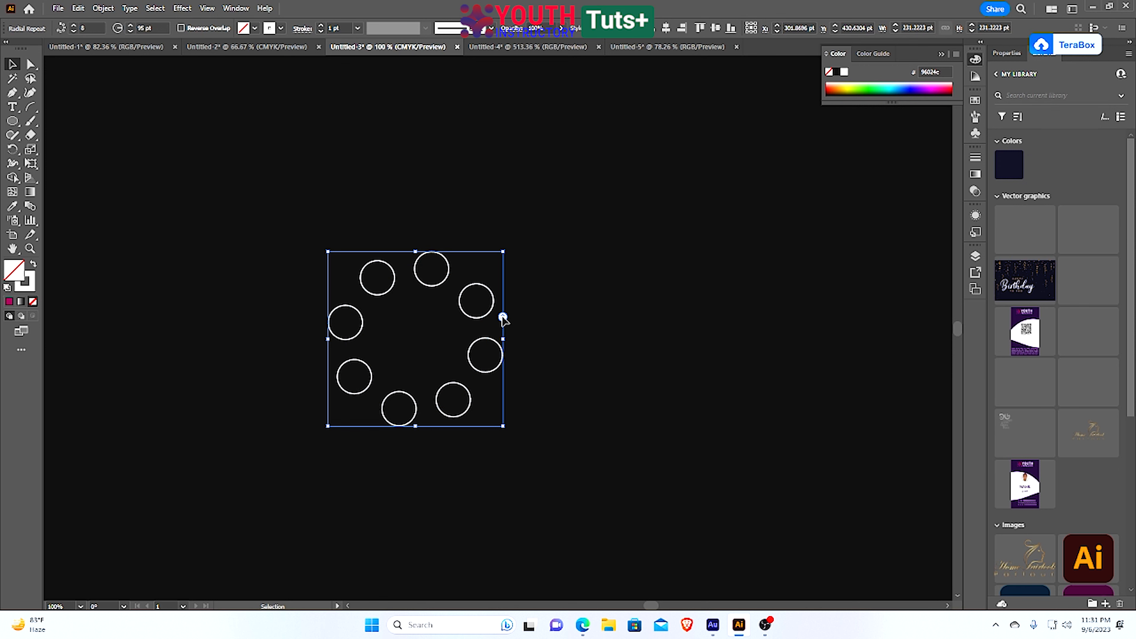
Step: Increase the number of circles in the radial repeat to 35
drag(502, 317, 488, 153)
click(30, 249)
drag(399, 330, 460, 329)
click(12, 65)
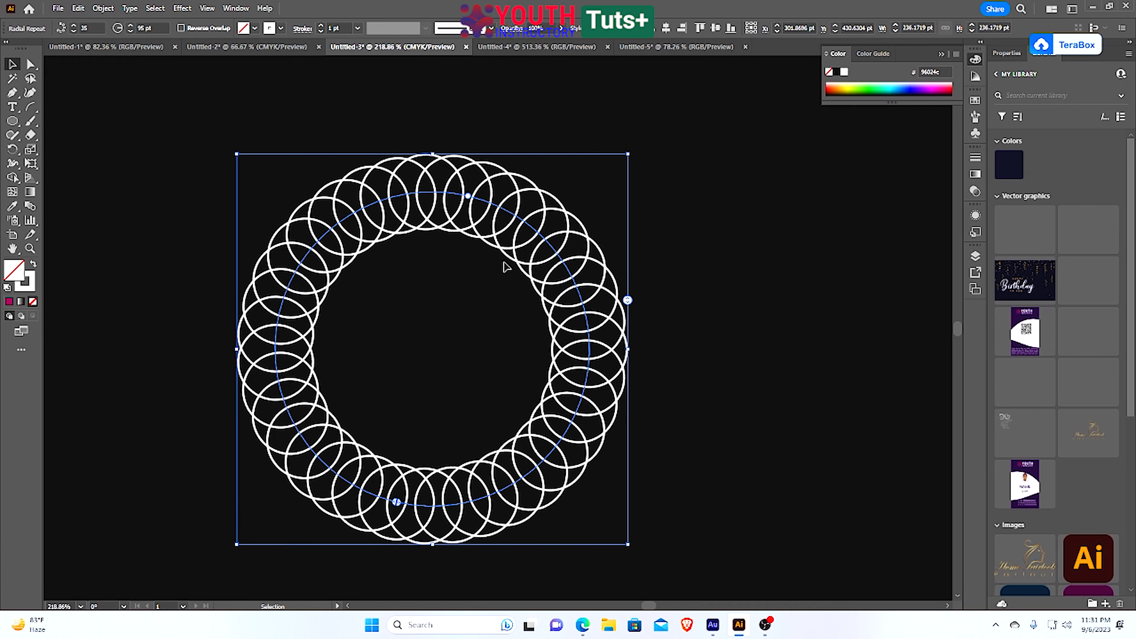
Step: Reduce the radial repeat's radius to about 21 pt so the circles overlap in a dense round mesh
drag(468, 197, 452, 378)
key(z)
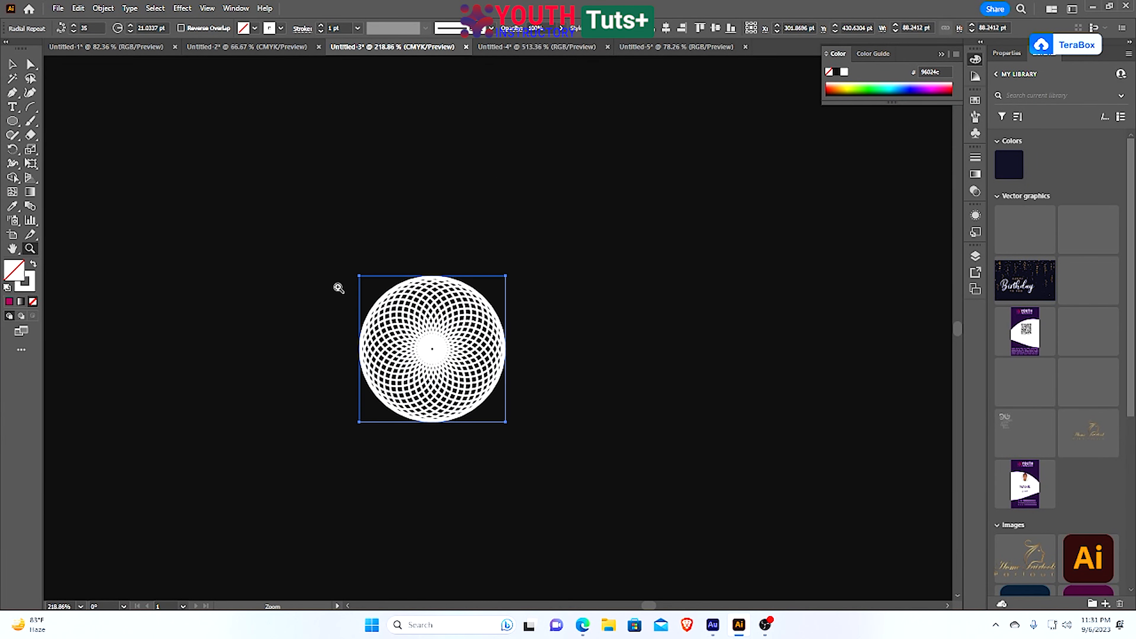
drag(412, 313, 517, 401)
click(11, 67)
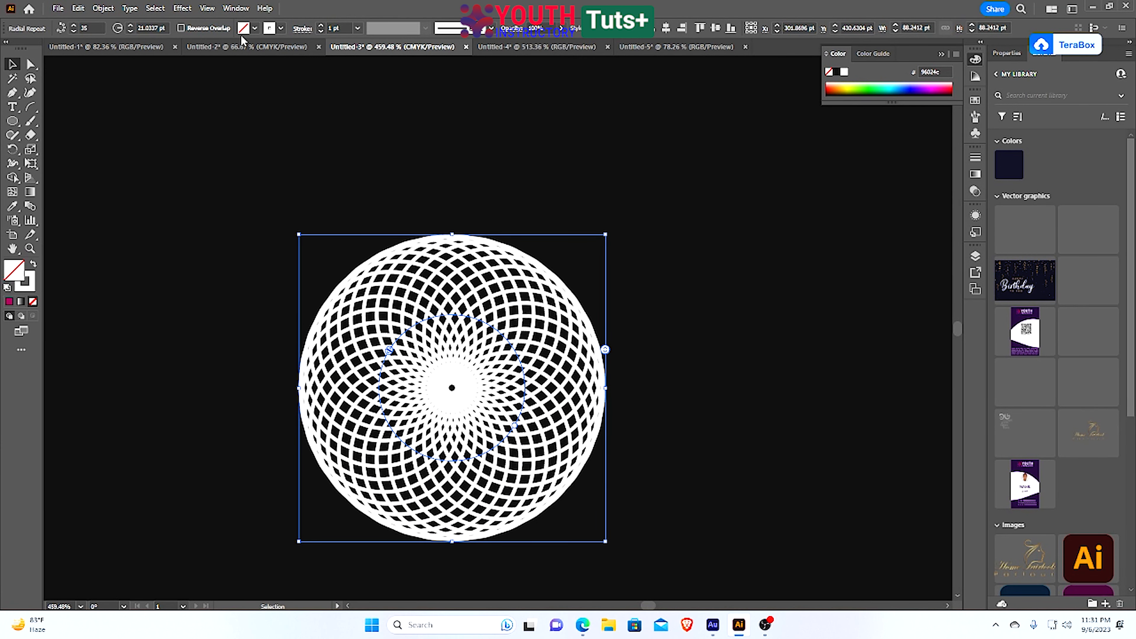
Step: Set the radial repeat's stroke weight to 0.25 pt
click(358, 28)
click(373, 38)
click(152, 167)
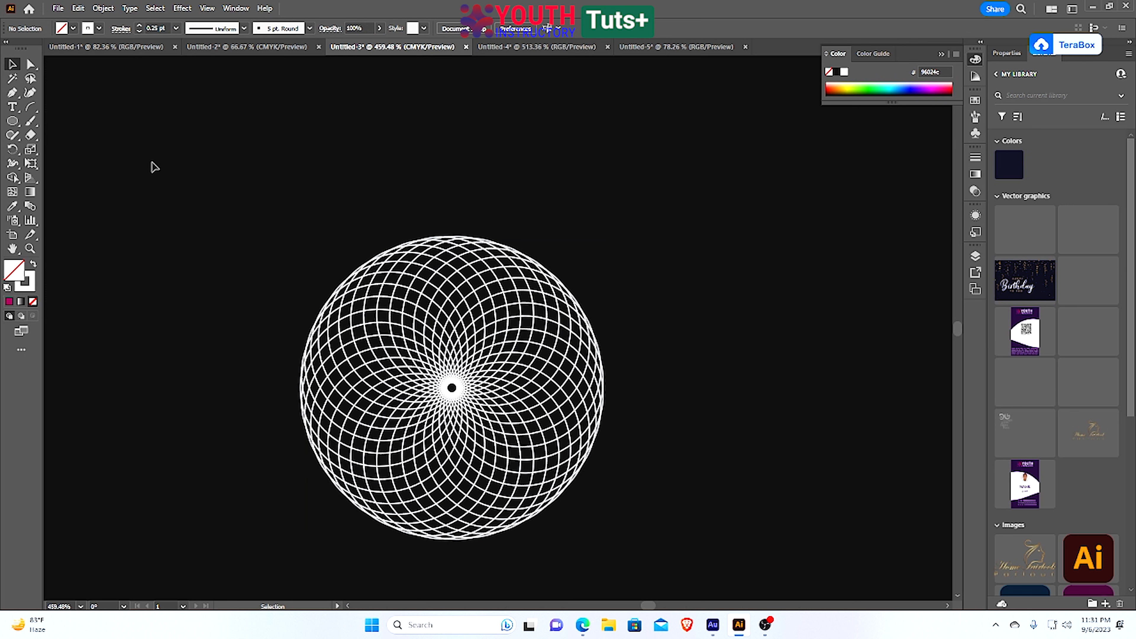
Step: Switch to the Untitled-4 document and draw a circle filled with the purple-to-blue gradient
key(ctrl+Tab)
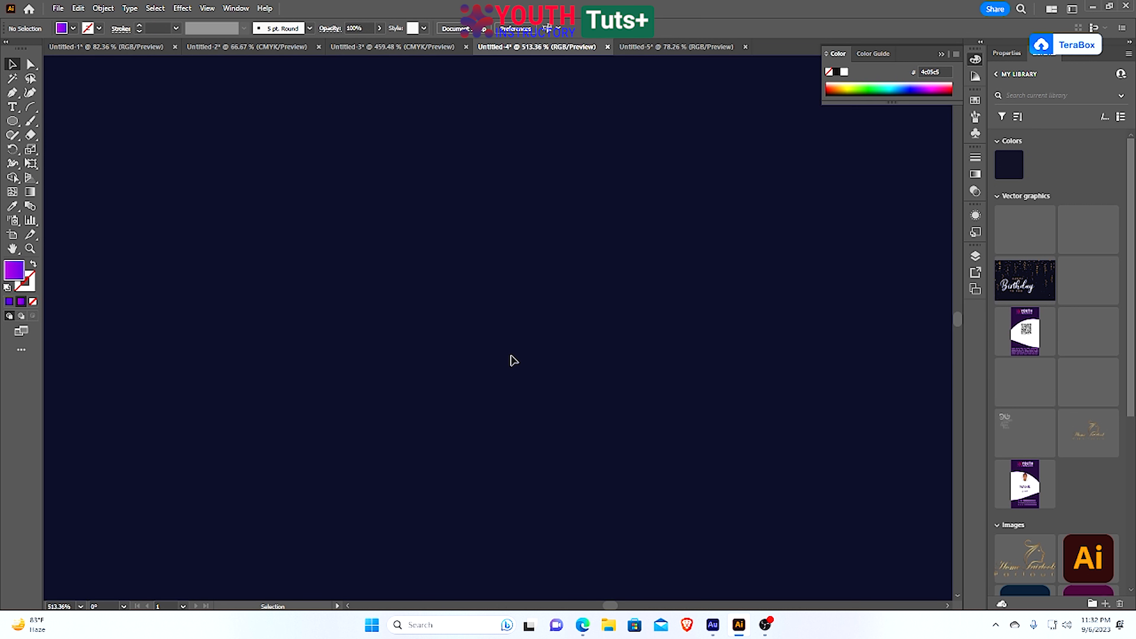
click(12, 122)
drag(419, 264, 458, 298)
click(11, 65)
click(290, 262)
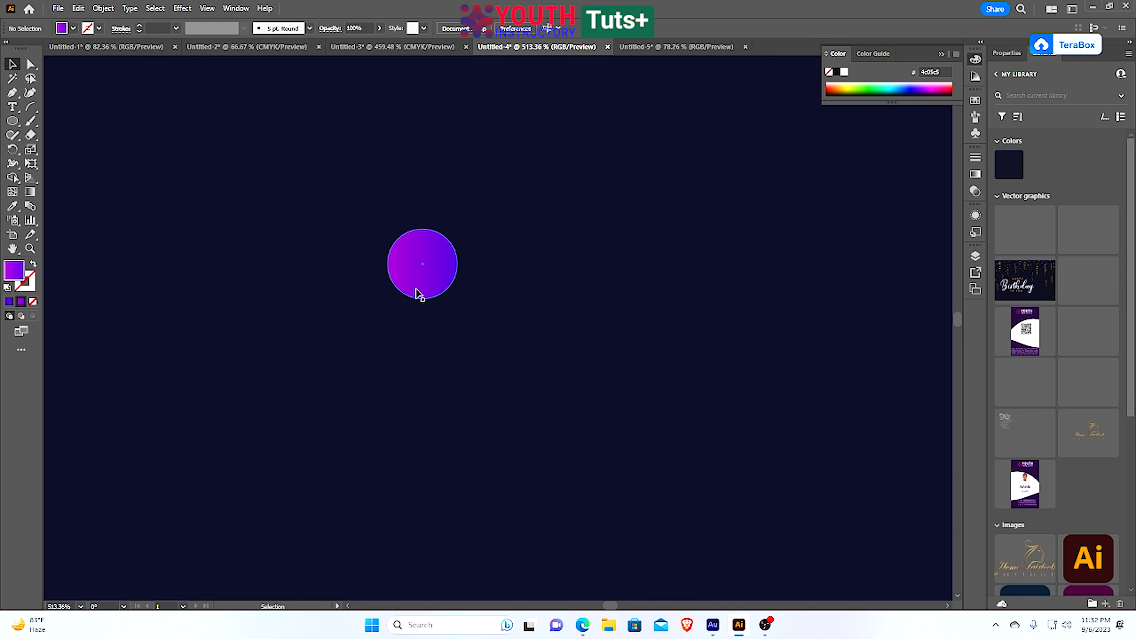
Step: Shrink the circle to about 12 pt across and duplicate it into a two-by-two grid
click(423, 261)
drag(421, 258, 323, 255)
drag(359, 296, 382, 328)
key(ctrl+a)
click(501, 352)
Step: Combine the four circles into one compound path so the gradient spans all of them
drag(249, 220, 438, 375)
click(103, 8)
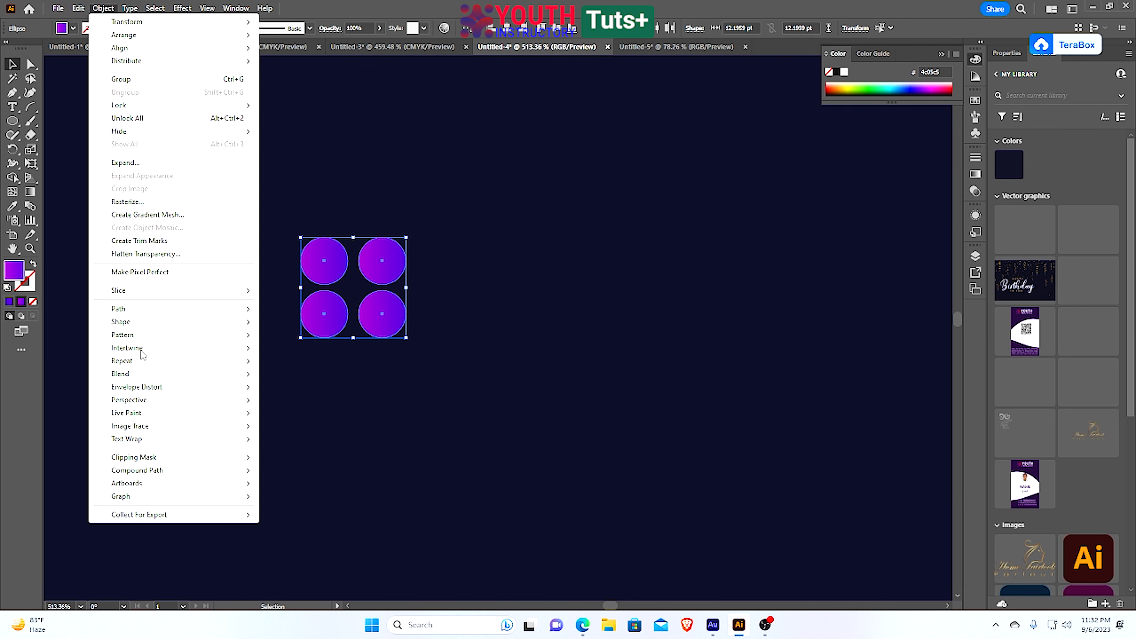
mouse_move(137, 470)
click(285, 471)
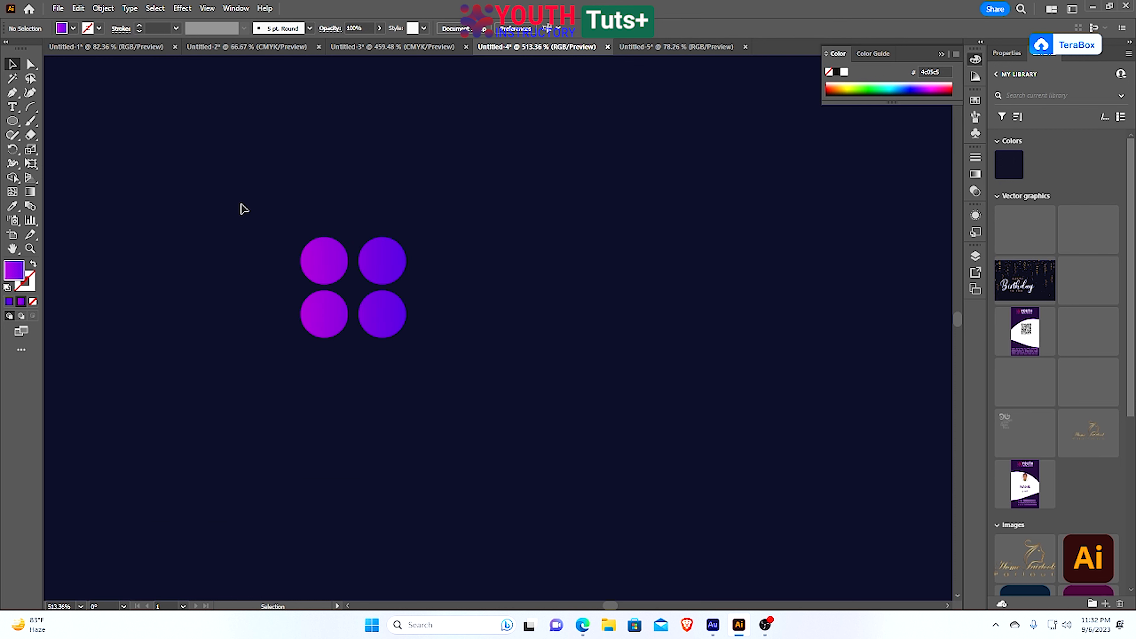
drag(241, 206, 425, 360)
click(425, 273)
click(387, 256)
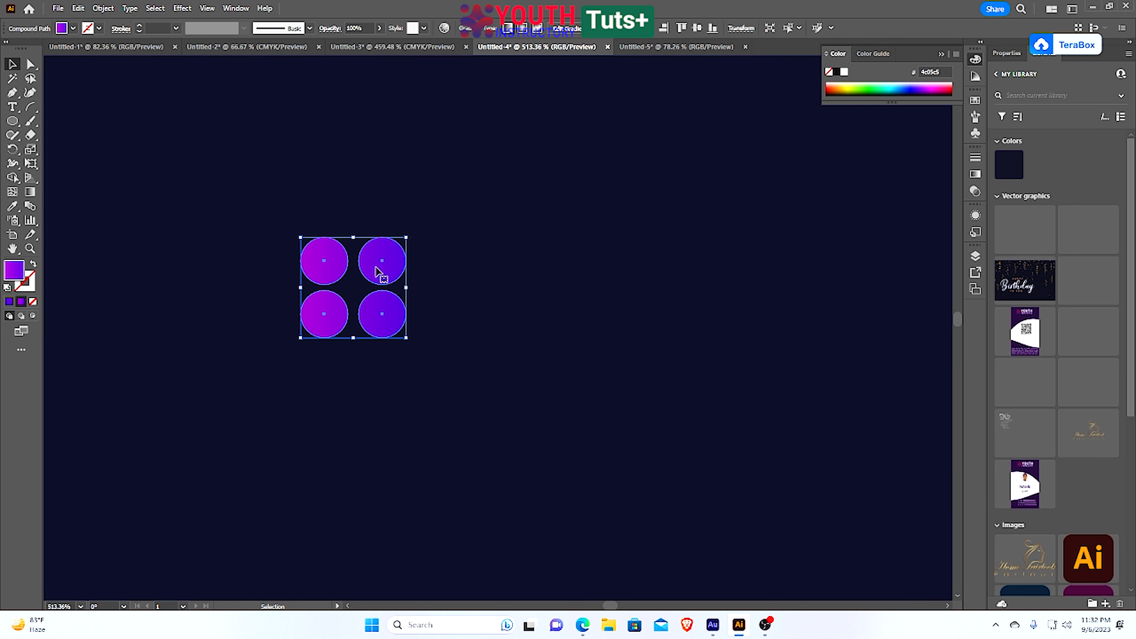
Step: Arrange the compound path and two copies in a horizontal row, making the middle copy small with its colors flipped and the end copy slightly smaller
drag(375, 270, 190, 188)
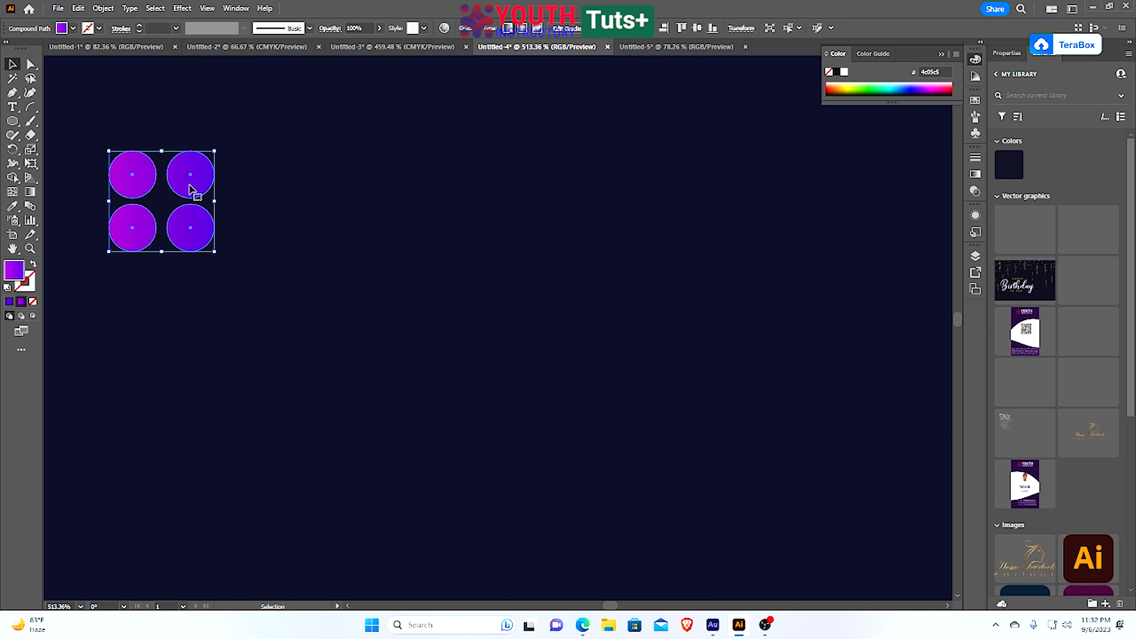
drag(190, 188, 554, 187)
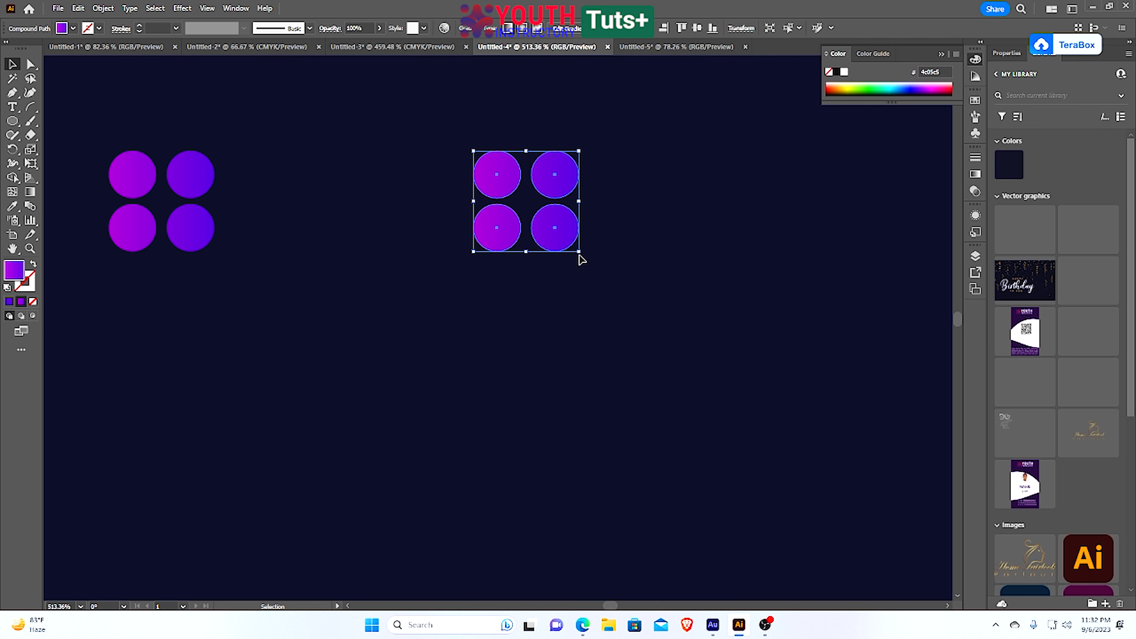
drag(579, 252, 885, 251)
click(647, 272)
drag(462, 157, 515, 219)
click(837, 215)
click(733, 246)
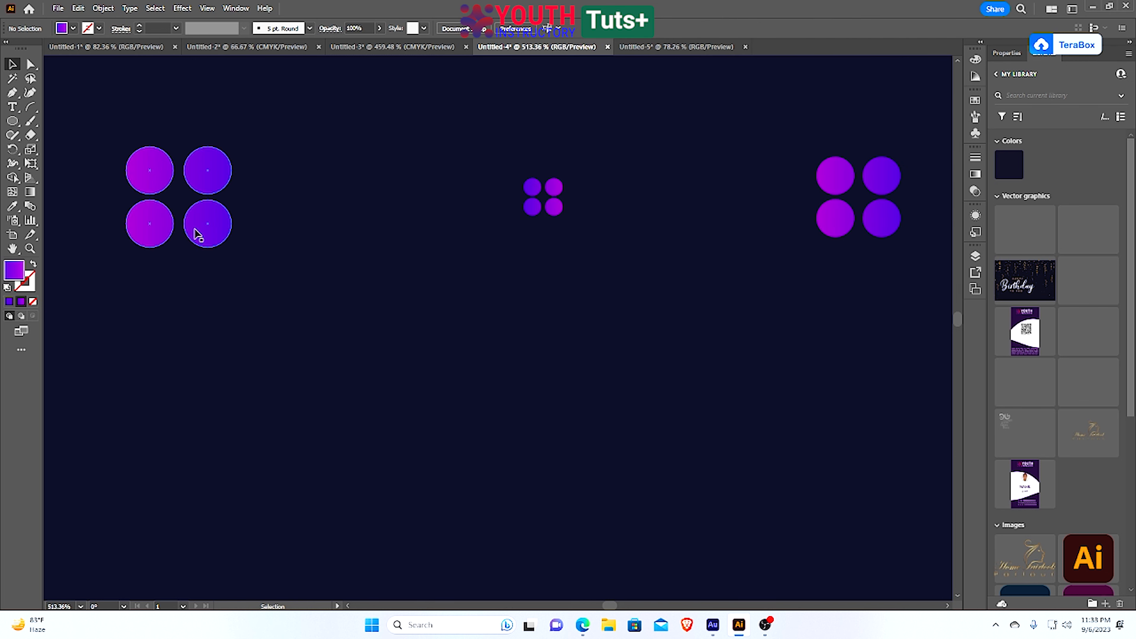
Step: Blend the three circle groups together and set the blend's spacing to Specified Distance for smooth, continuous bands
drag(92, 124, 913, 309)
click(103, 8)
mouse_move(139, 379)
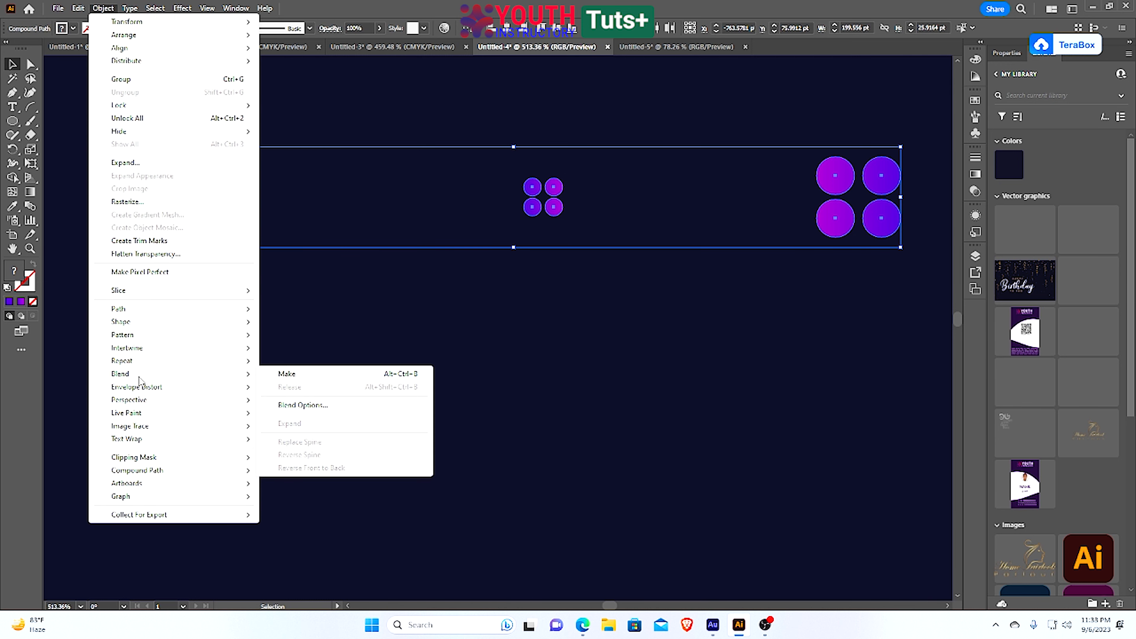
click(286, 374)
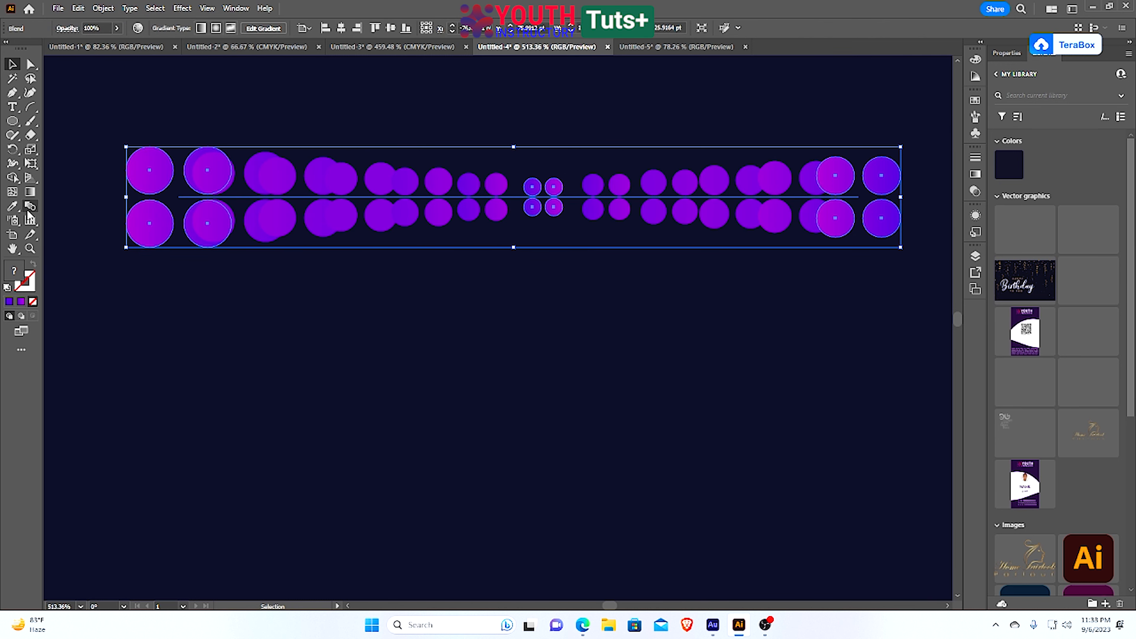
double_click(27, 211)
click(590, 159)
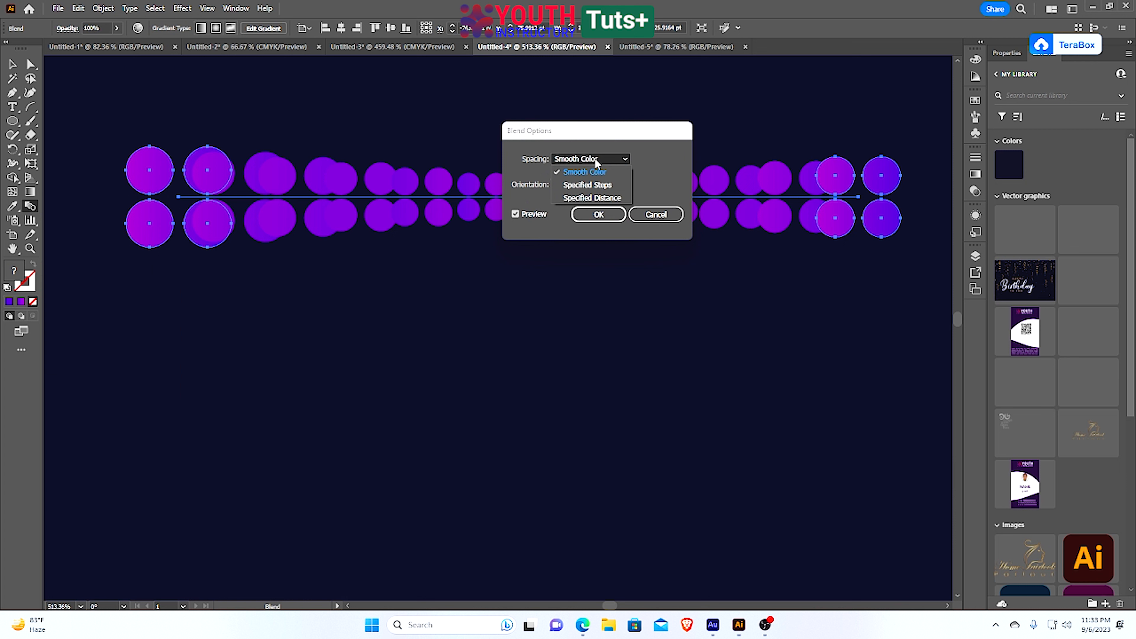
click(591, 198)
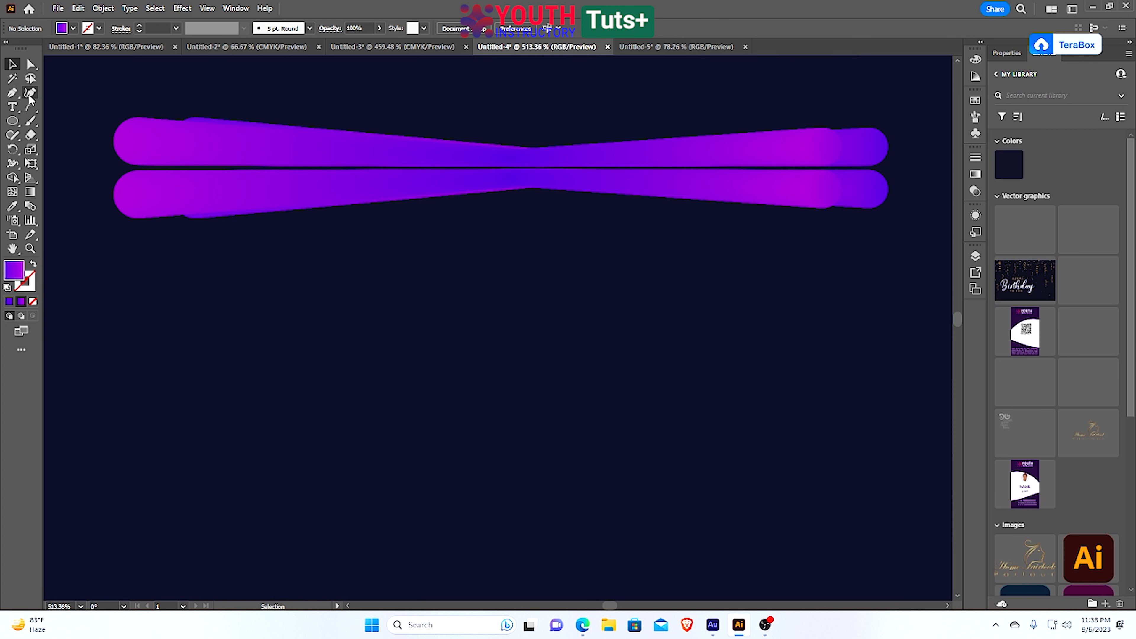
Step: Draw an open S-shaped wave below the blend with the Curvature tool and swap its gradient fill to the stroke
click(30, 94)
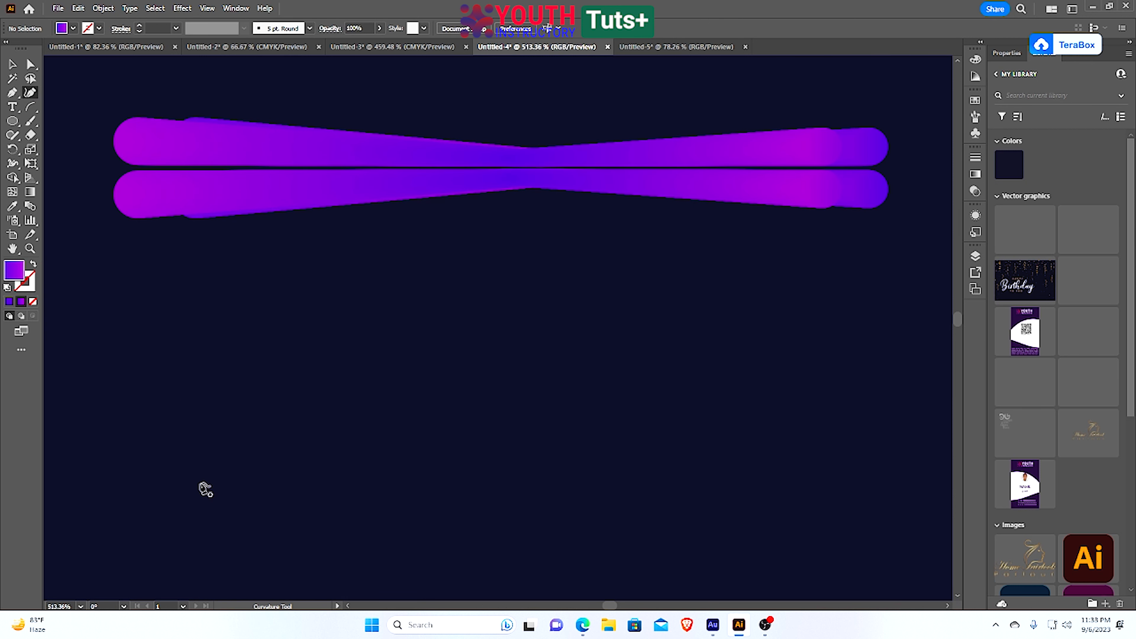
click(145, 454)
click(216, 352)
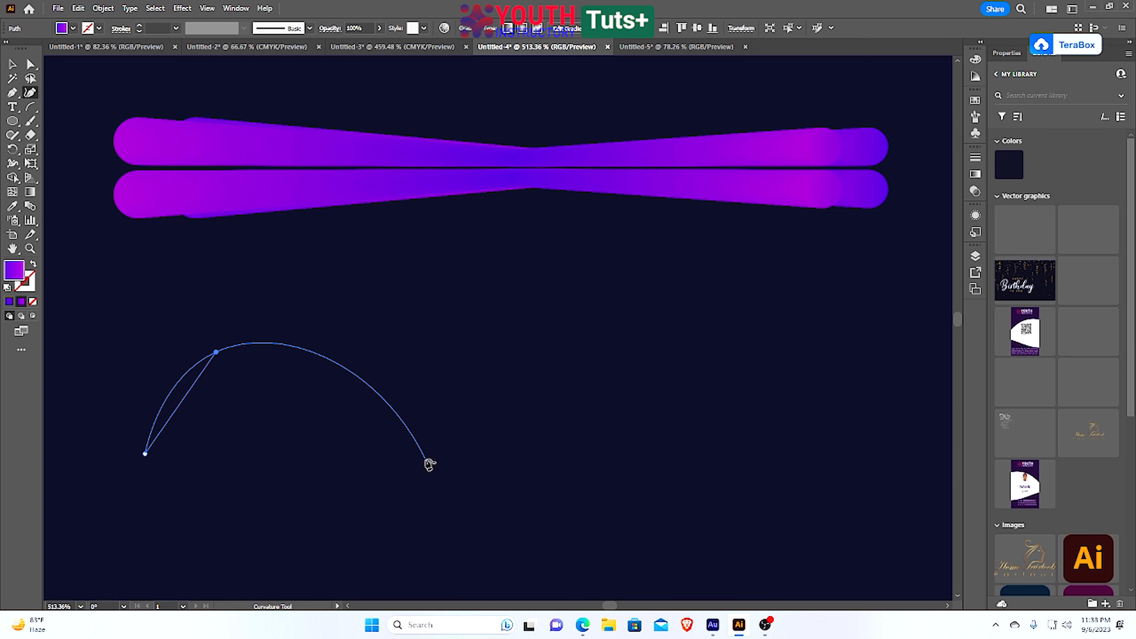
click(426, 459)
click(665, 393)
click(781, 279)
key(v)
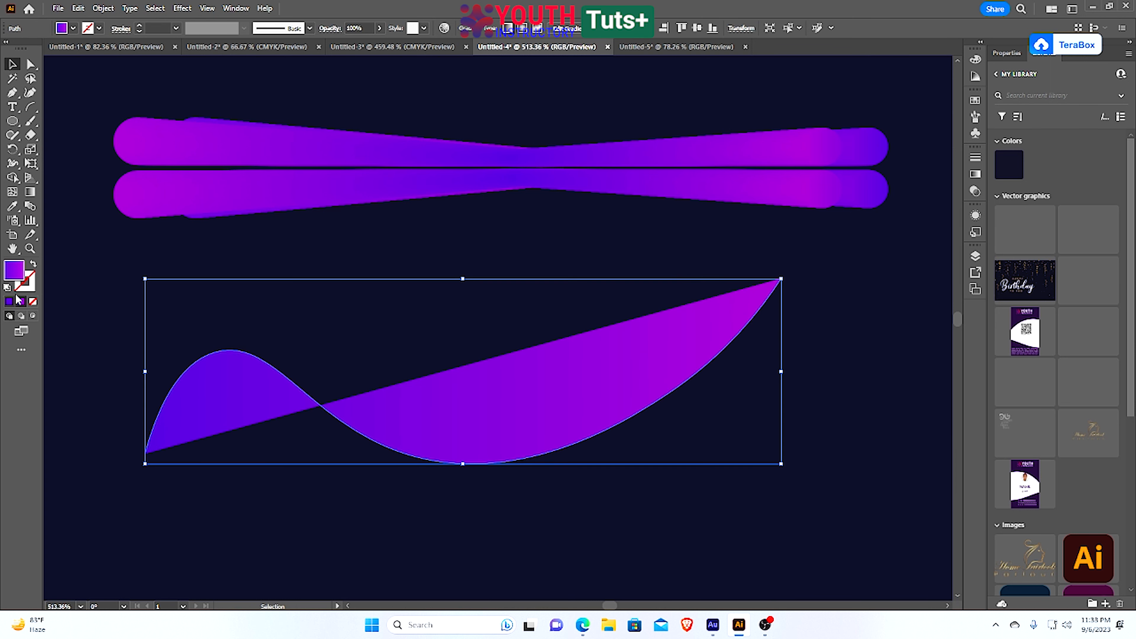
click(31, 266)
click(378, 327)
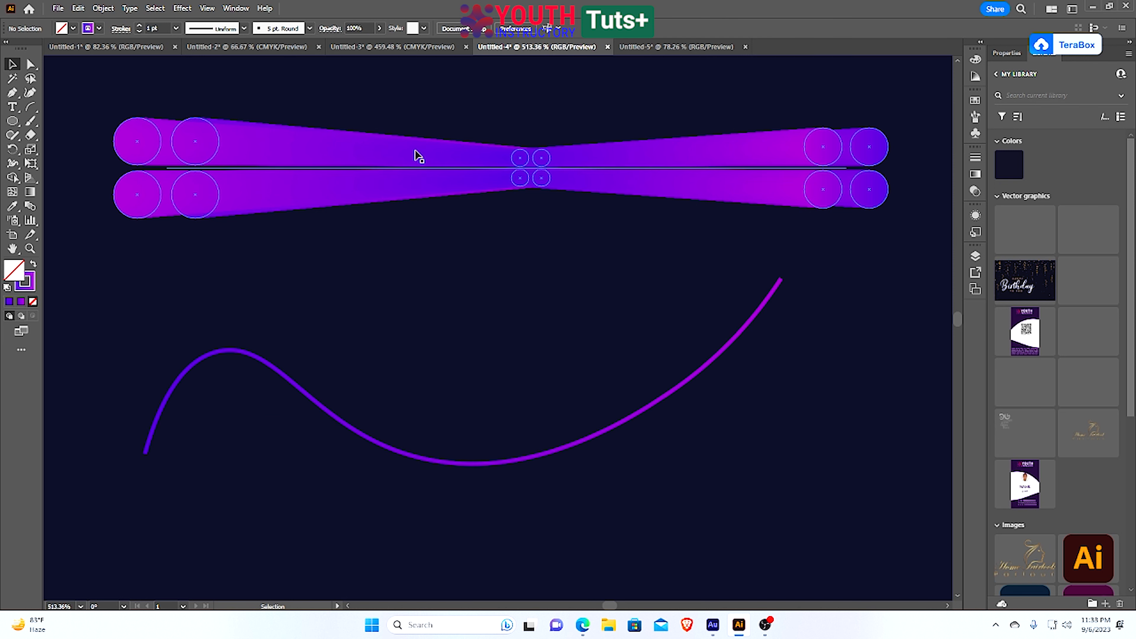
Step: Select the blend together with the wave curve and replace the blend's spine with the curve
mouse_move(369, 114)
mouse_down()
mouse_move(465, 317)
mouse_move(521, 500)
mouse_up()
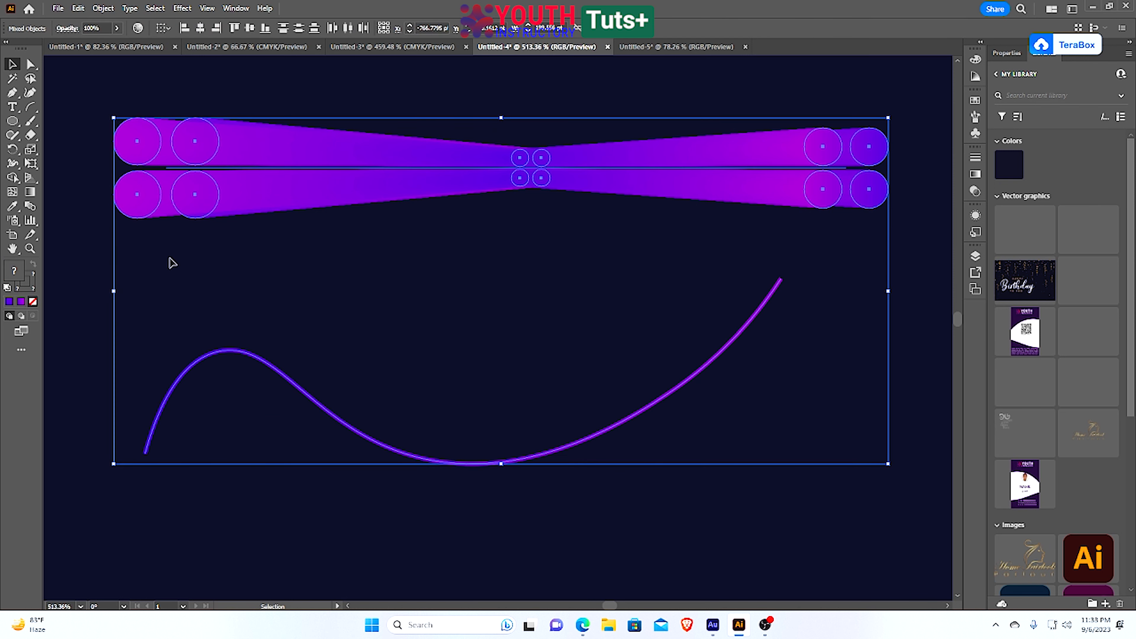
click(104, 8)
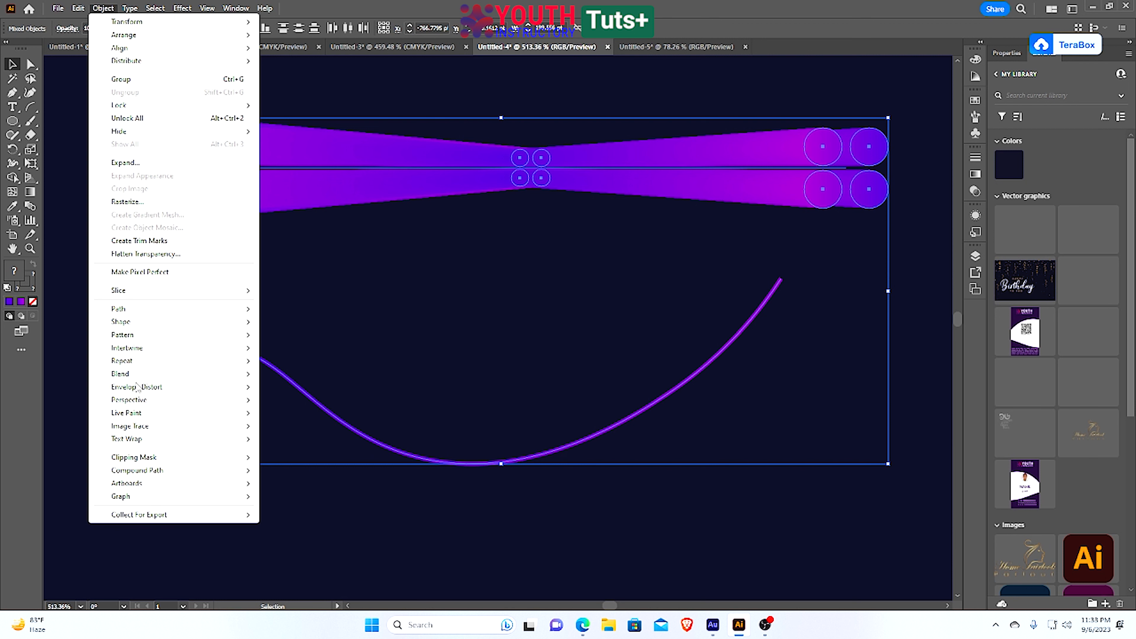
mouse_move(138, 380)
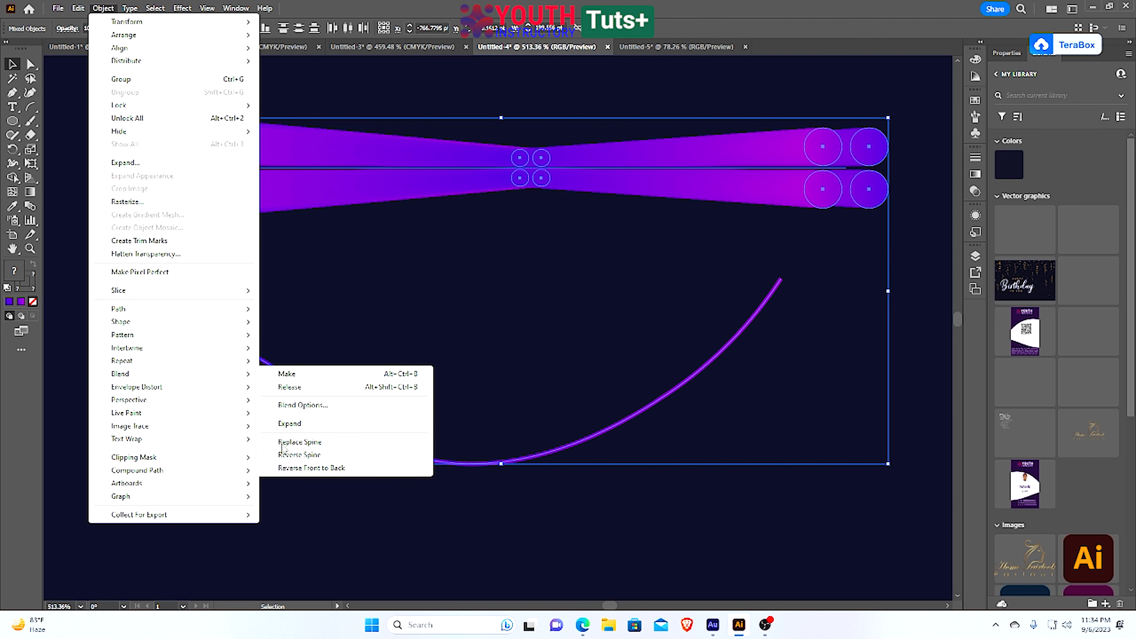
click(299, 442)
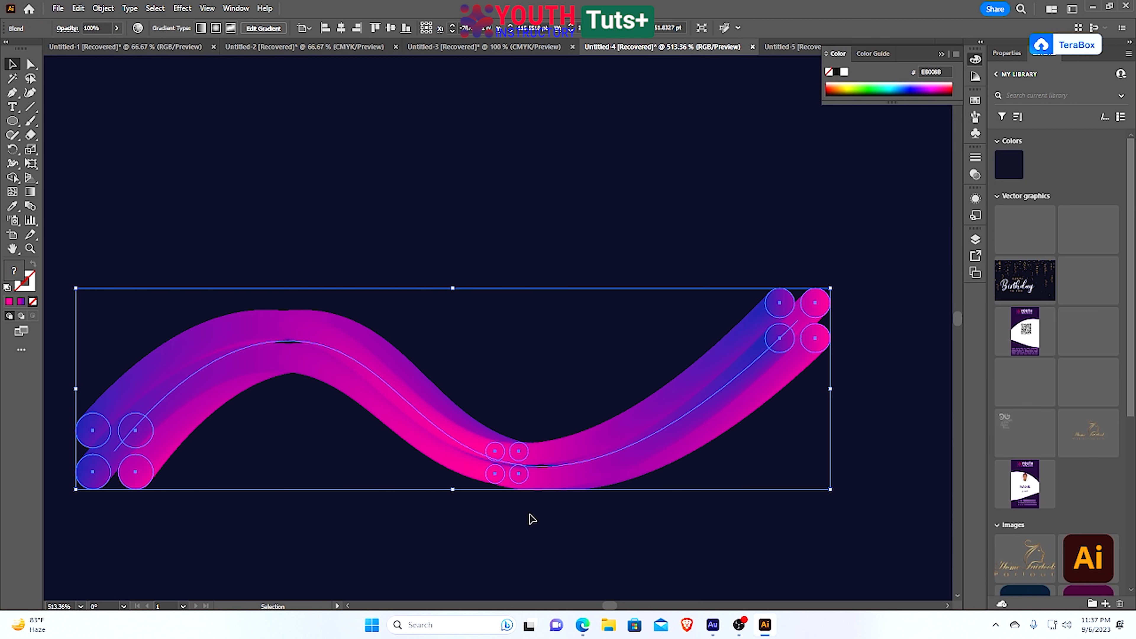
Step: Deselect the finished wave blend and examine its color bands up close
click(532, 519)
click(30, 249)
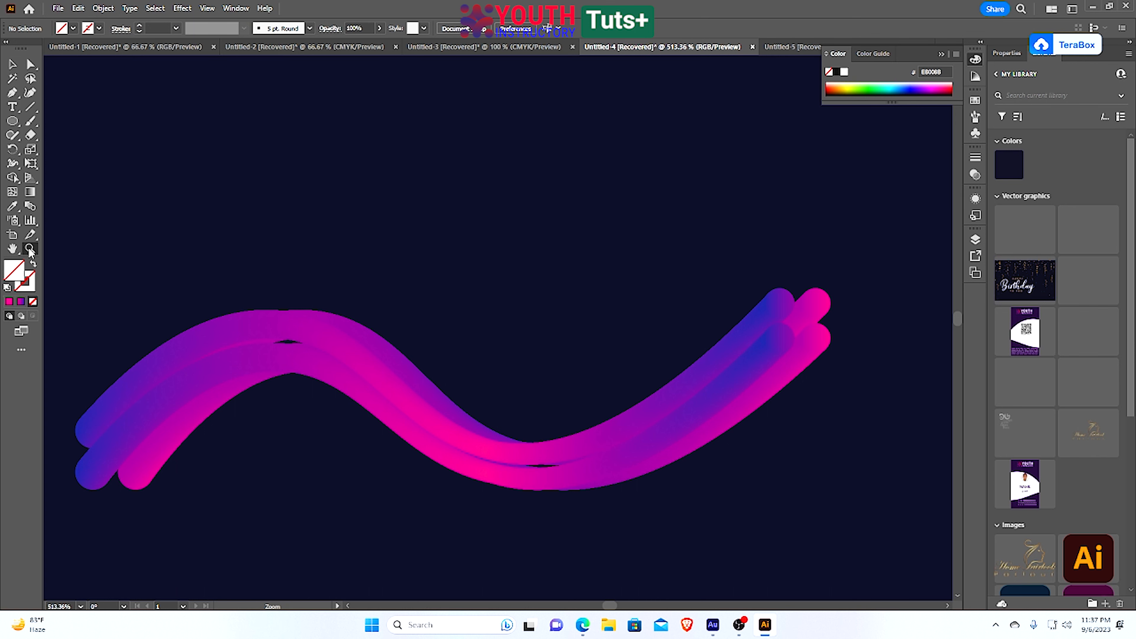
drag(831, 308, 100, 369)
scroll(687, 315, down, 5)
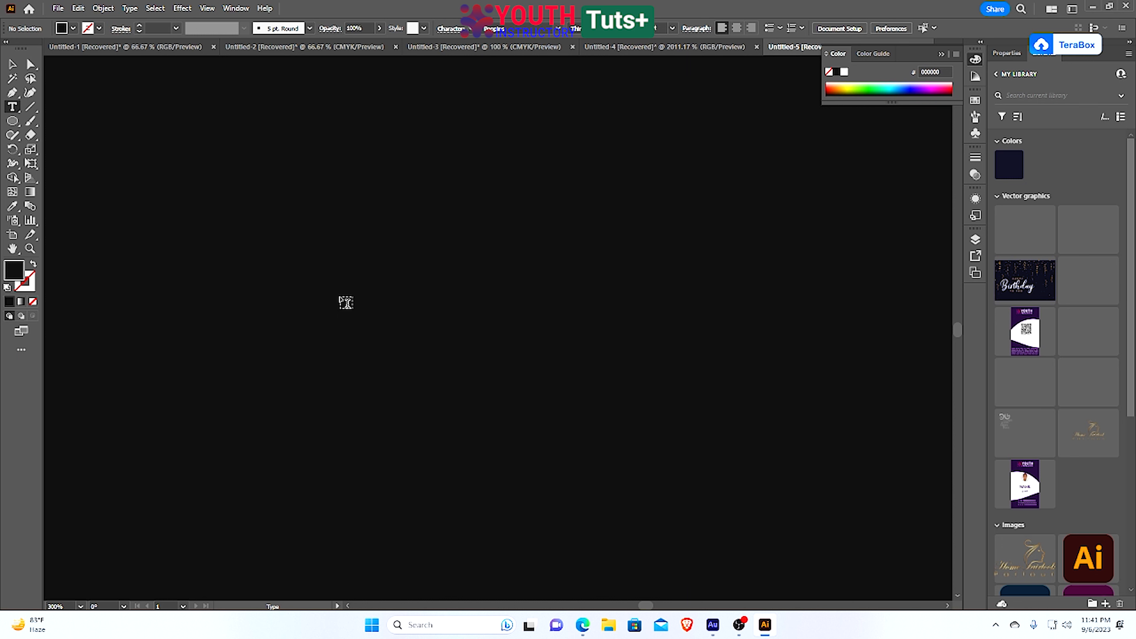
Step: Add the point text "HELLO" on the dark artboard in the thin Poppins font
click(326, 256)
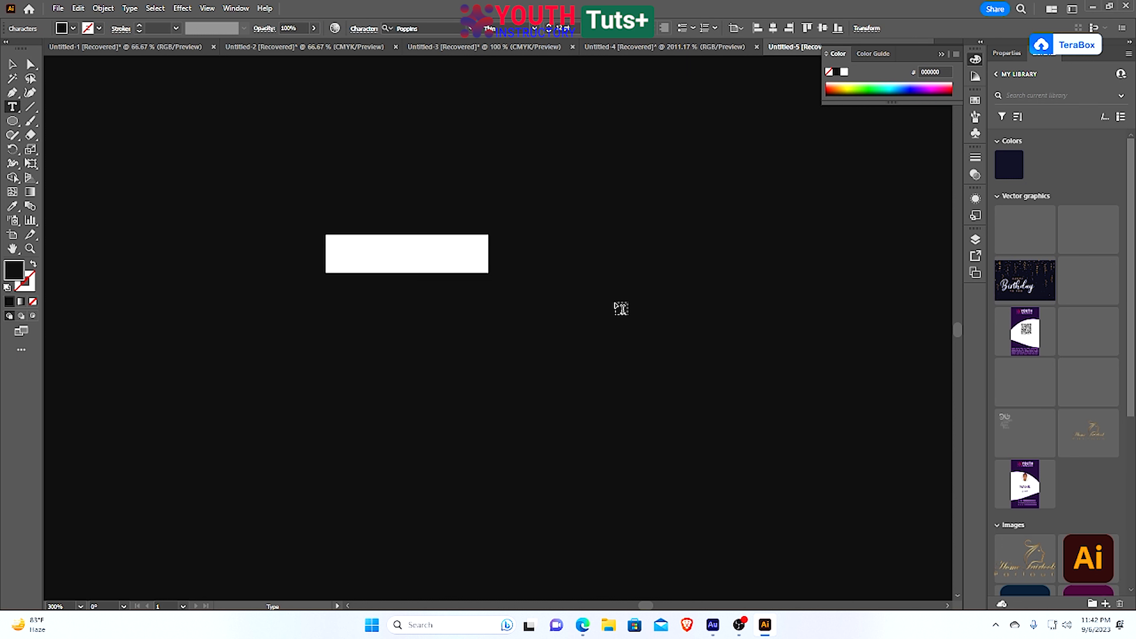
text(Youth)
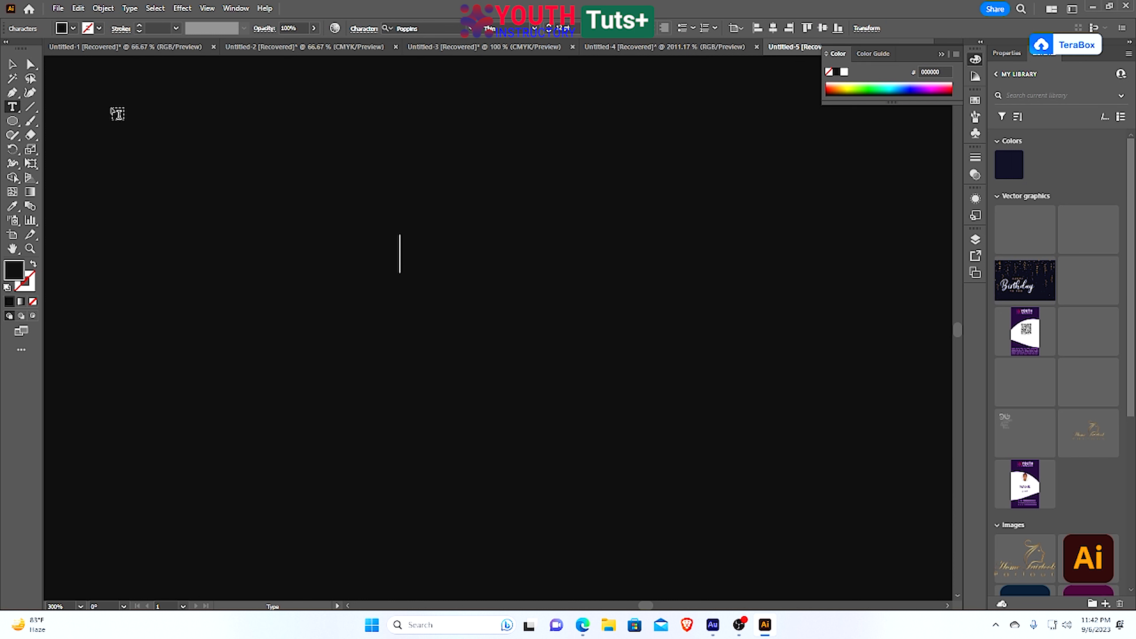
key(Escape)
Step: Fill the HELLO text with yellow, enlarge it and move it toward the middle of the canvas
click(73, 29)
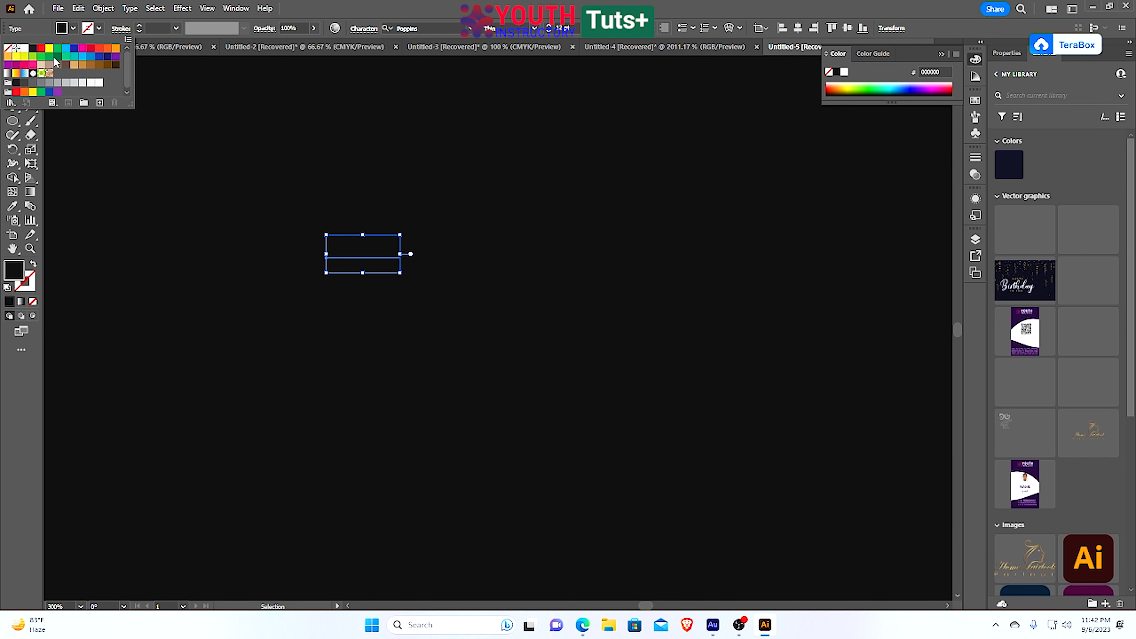
click(49, 48)
drag(400, 273, 452, 297)
drag(371, 248, 534, 295)
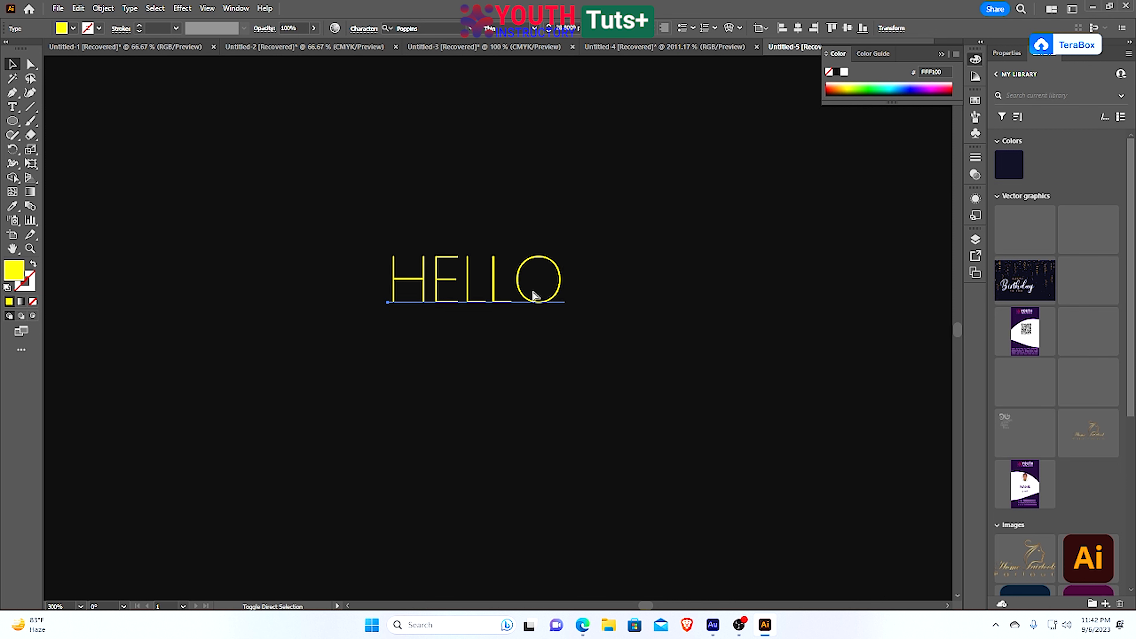
Step: Convert HELLO to outlines and apply a 3D Extrude & Bevel (Classic) effect in the Off-Axis Bottom position, with the extrude depth reduced to flat
key(shift+ctrl+o)
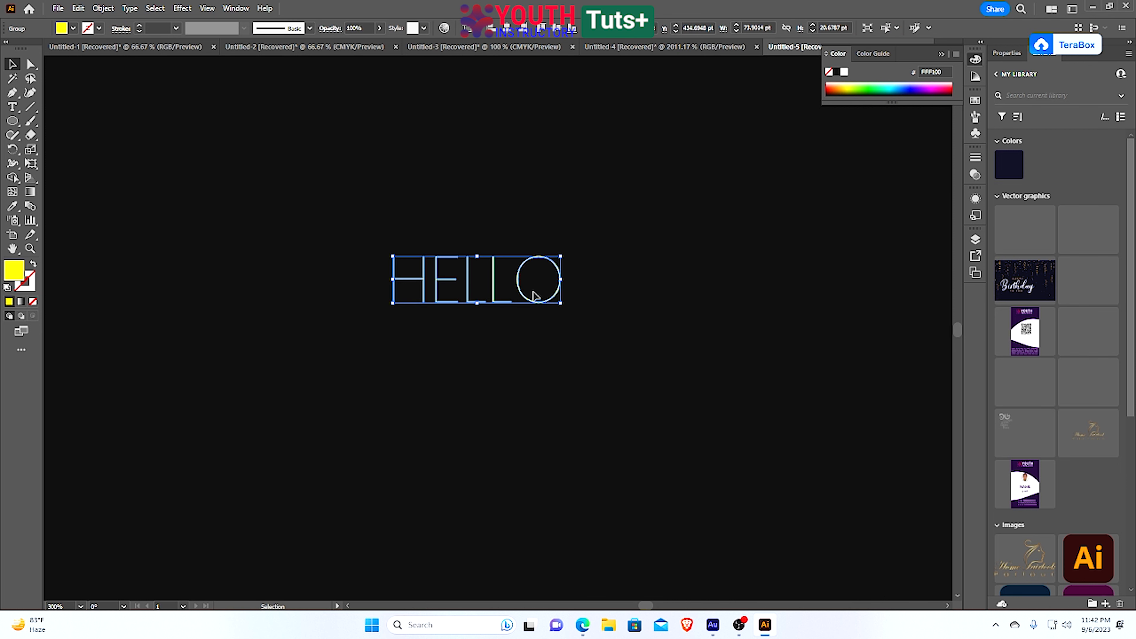
click(181, 9)
mouse_move(215, 76)
mouse_move(378, 143)
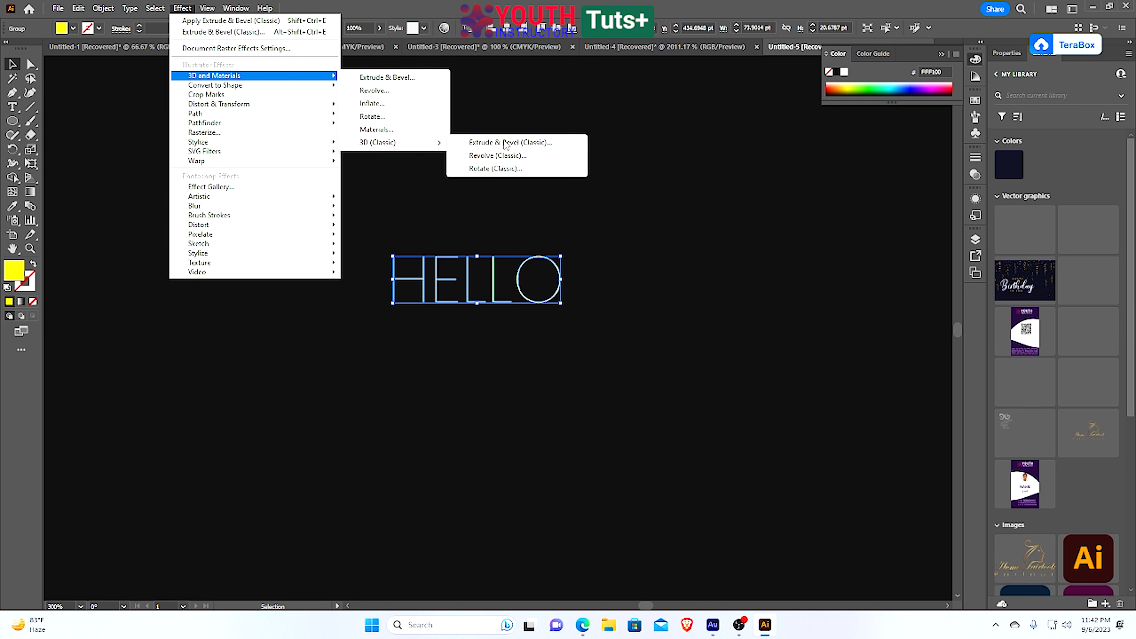
click(506, 142)
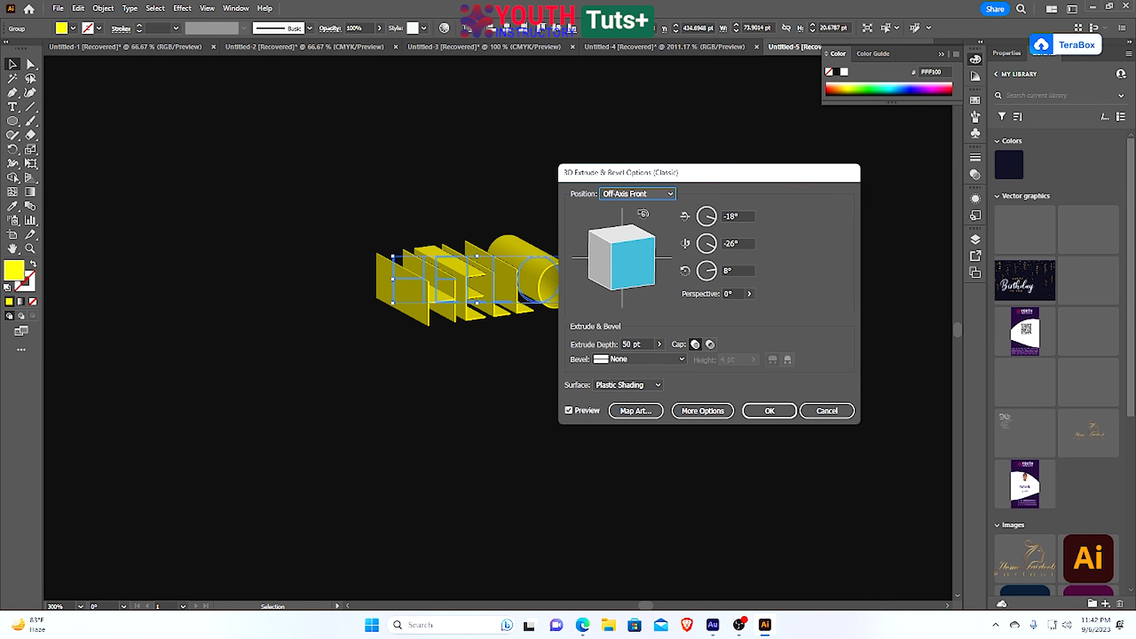
click(637, 193)
click(633, 368)
click(611, 347)
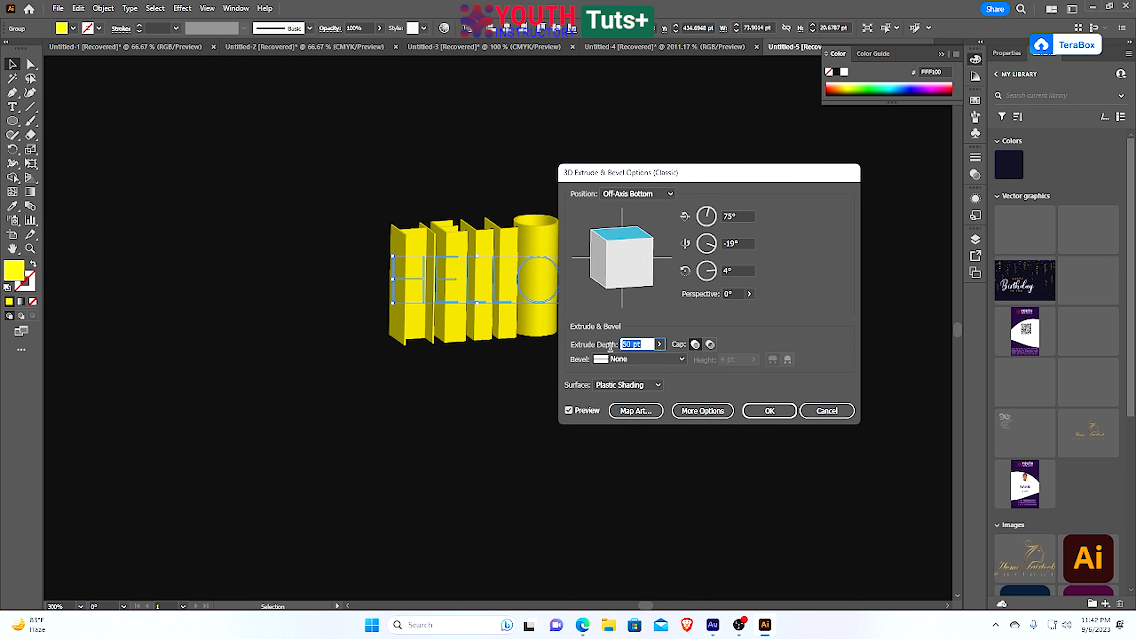
click(770, 412)
Step: Expand the appearance of the tilted HELLO lettering and arrange it with a copy directly below
click(103, 8)
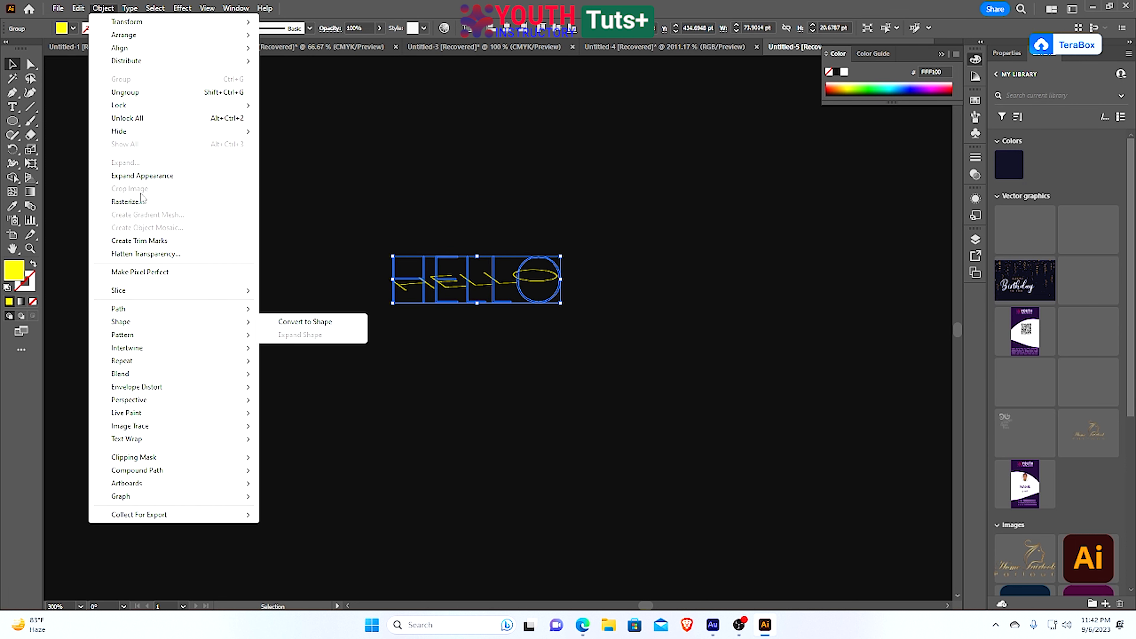
click(139, 175)
drag(494, 290, 487, 265)
click(489, 309)
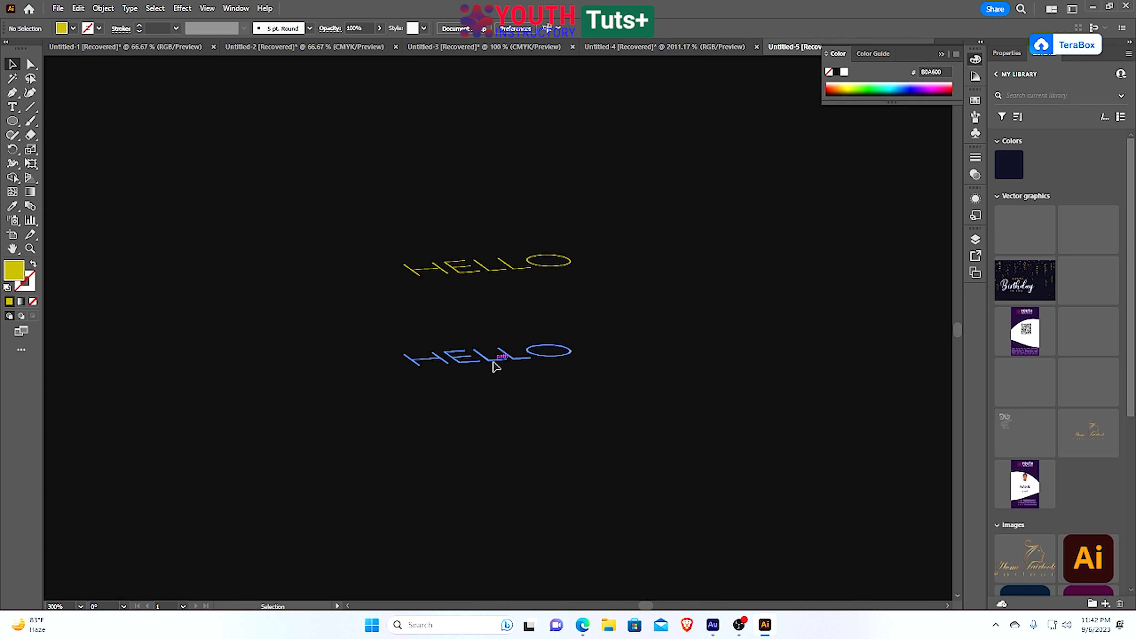